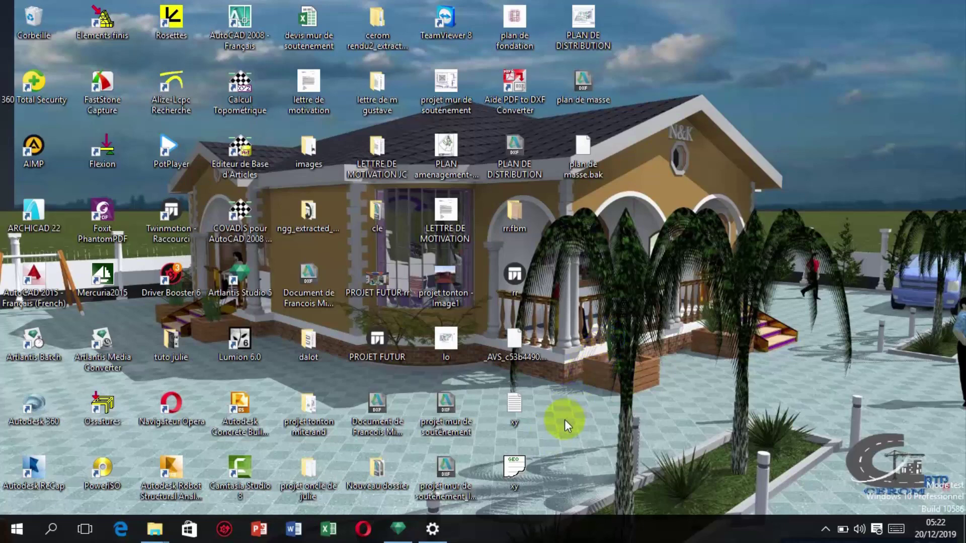
- Switch to the 3D PFE.atl project open in Artlantis Studio
mouse_move(401, 521)
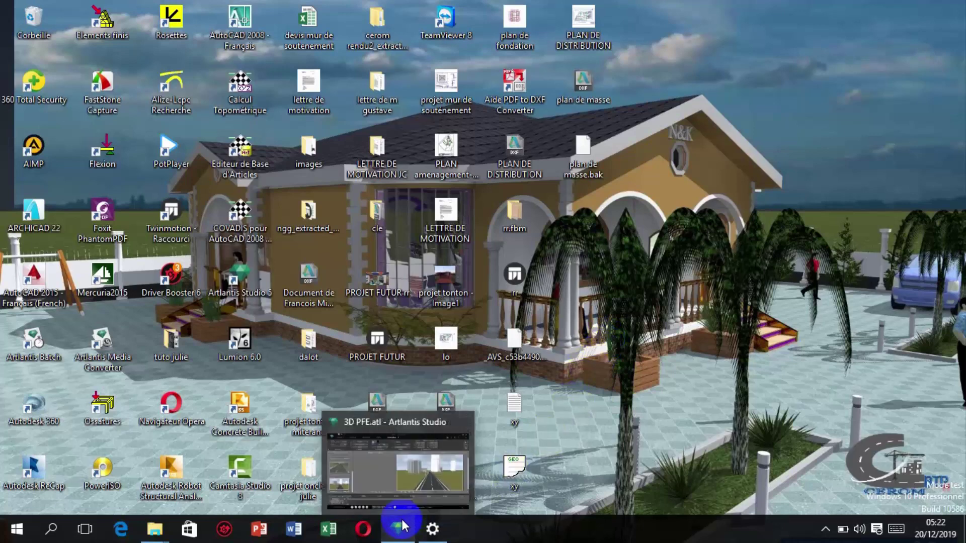
click(437, 480)
drag(660, 255, 726, 327)
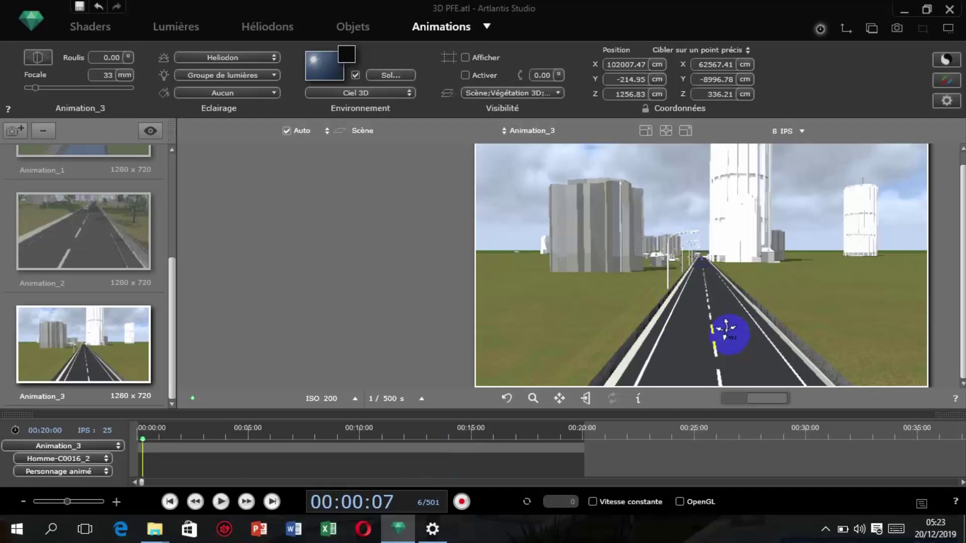
drag(726, 328, 687, 307)
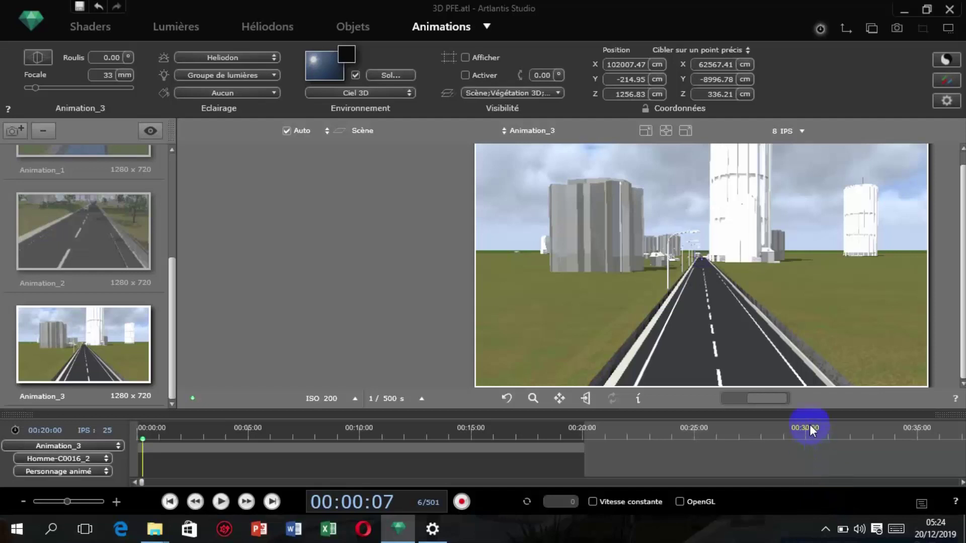
drag(683, 216, 688, 290)
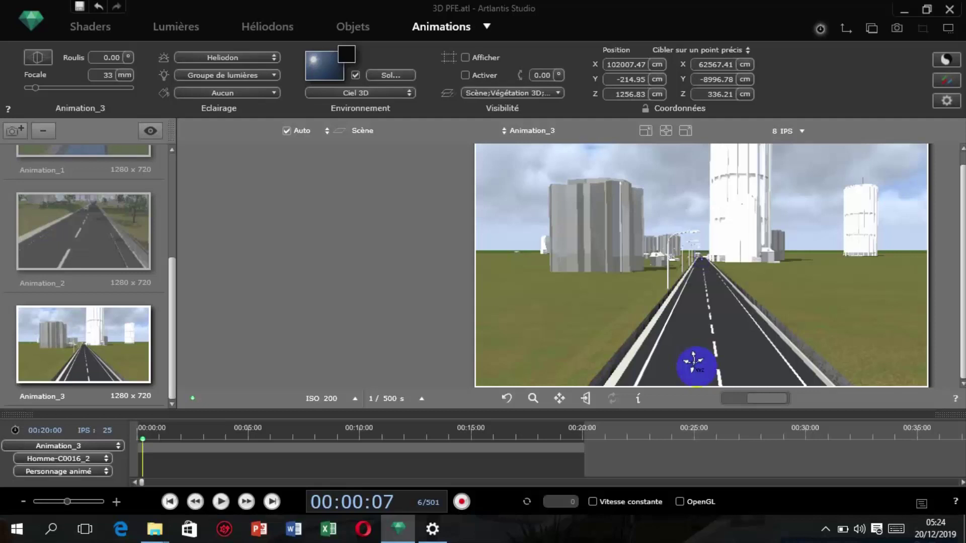
click(738, 215)
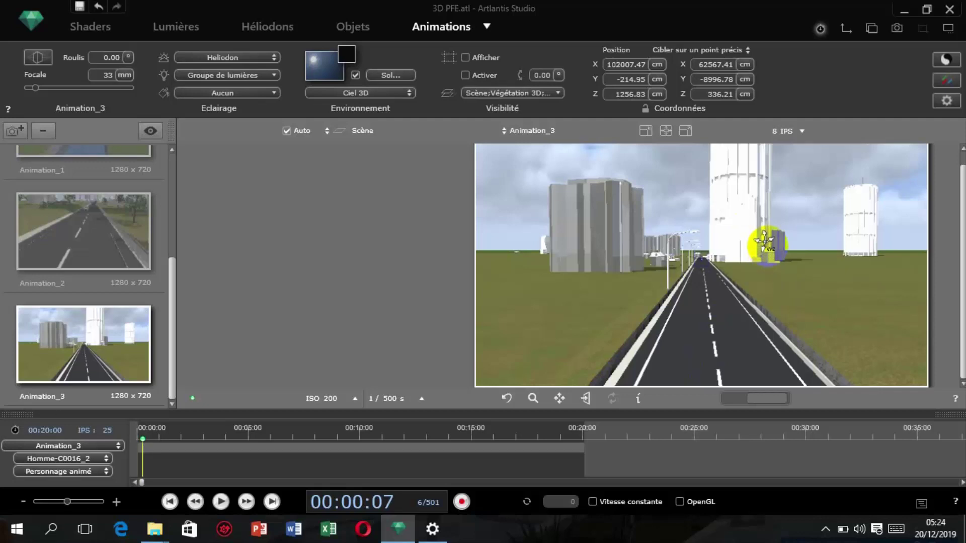
drag(763, 241, 621, 282)
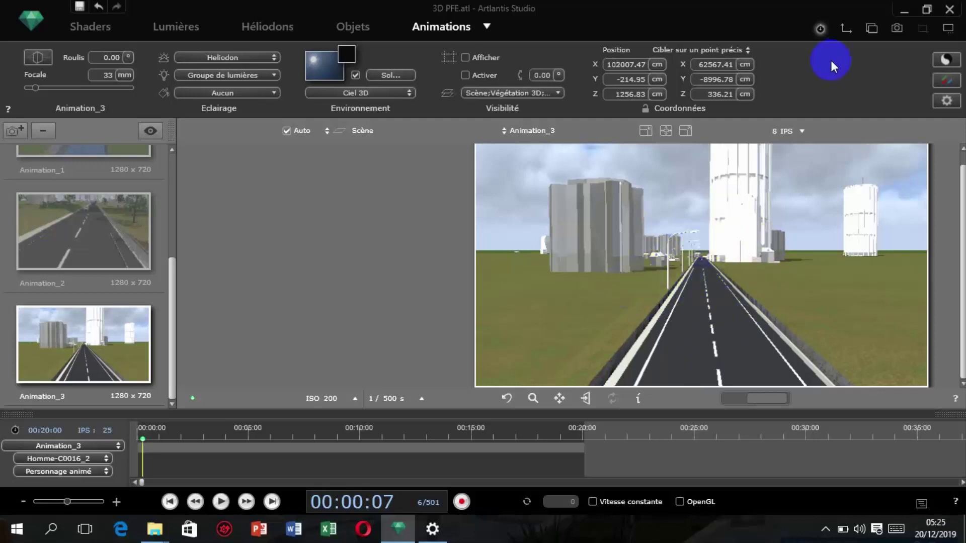
click(763, 253)
drag(763, 252, 808, 216)
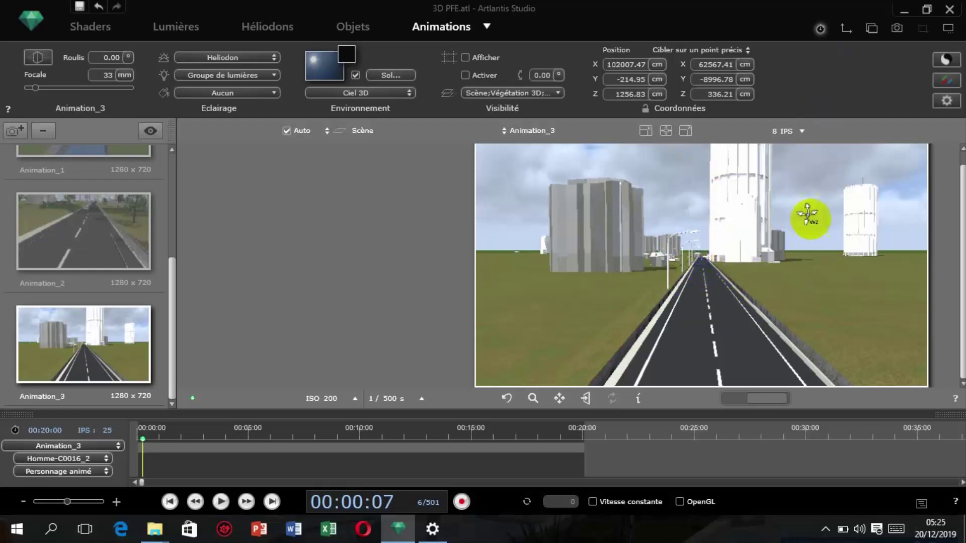
- Open the 2D view and move the Animation_3 camera to the road's far end, at about X 102962, Y 132 cm
click(849, 32)
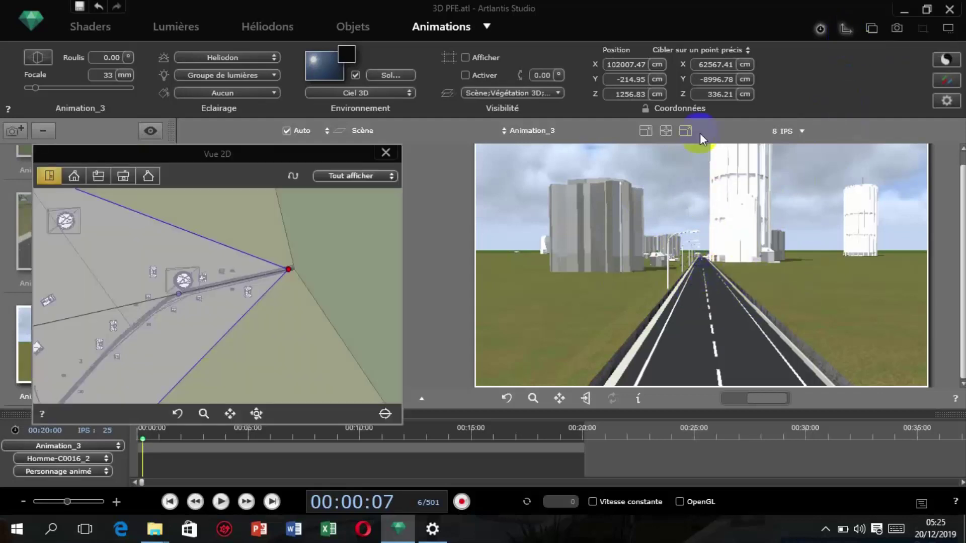
scroll(235, 282, up, 3)
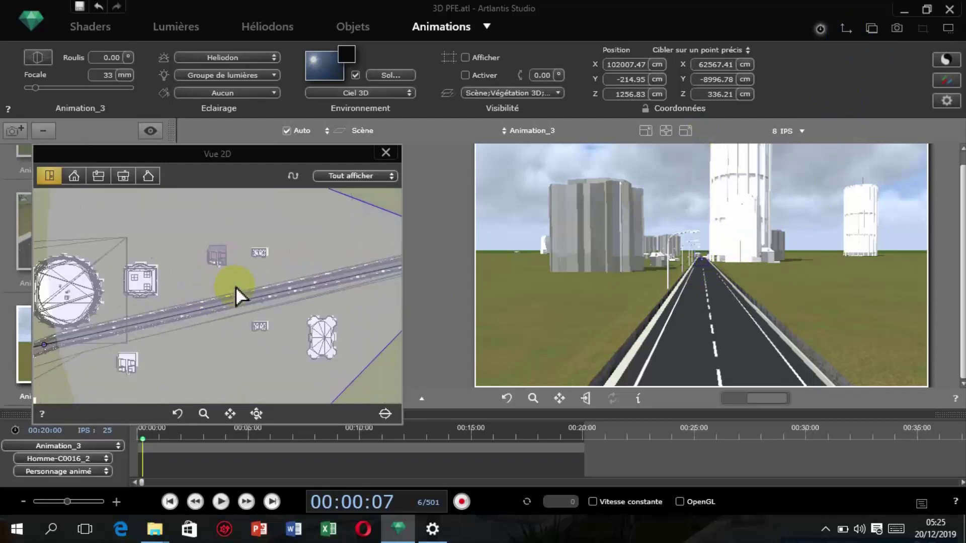
scroll(201, 306, down, 3)
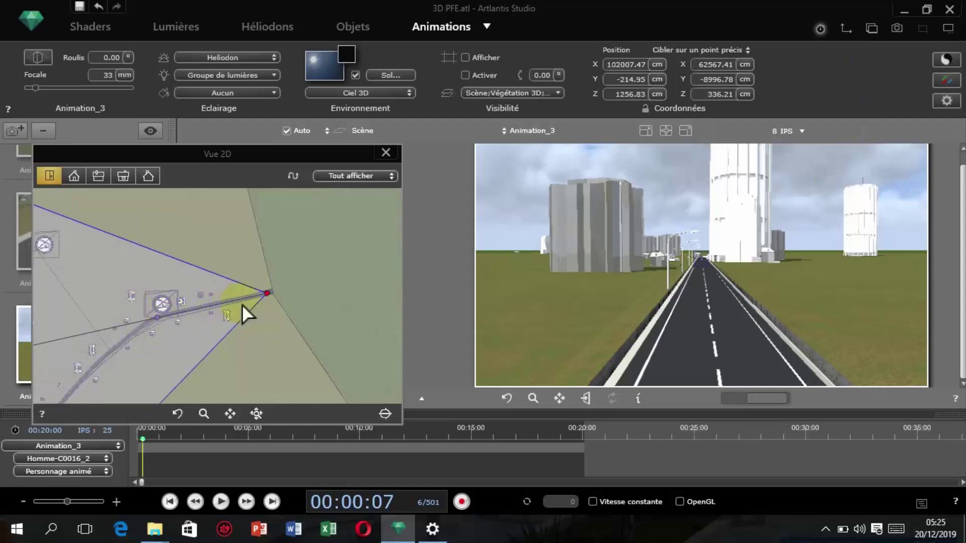
scroll(255, 298, up, 3)
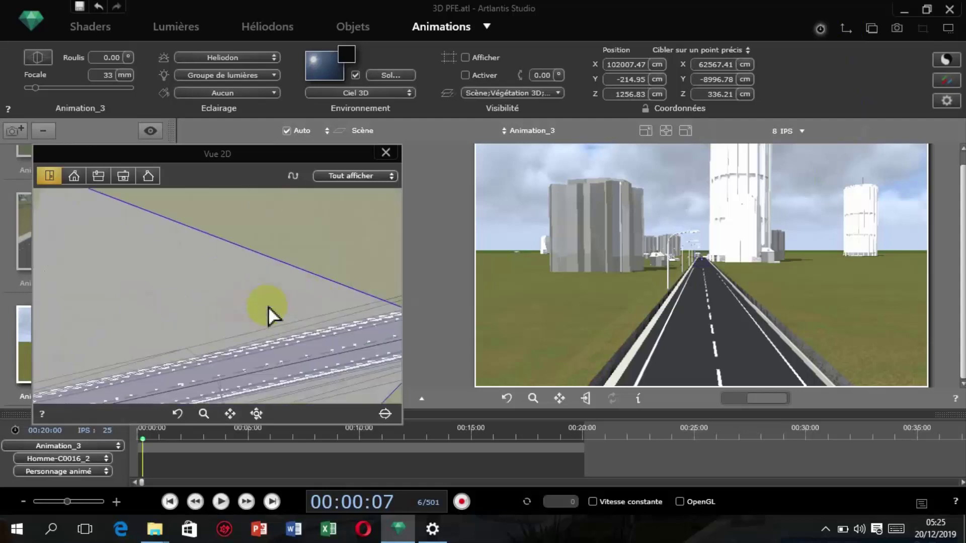
scroll(268, 306, down, 3)
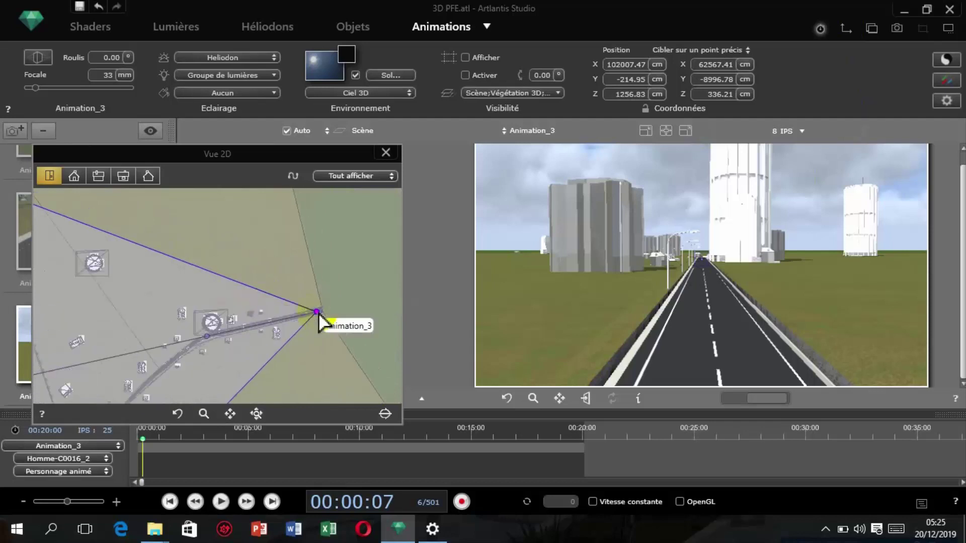
scroll(320, 318, up, 2)
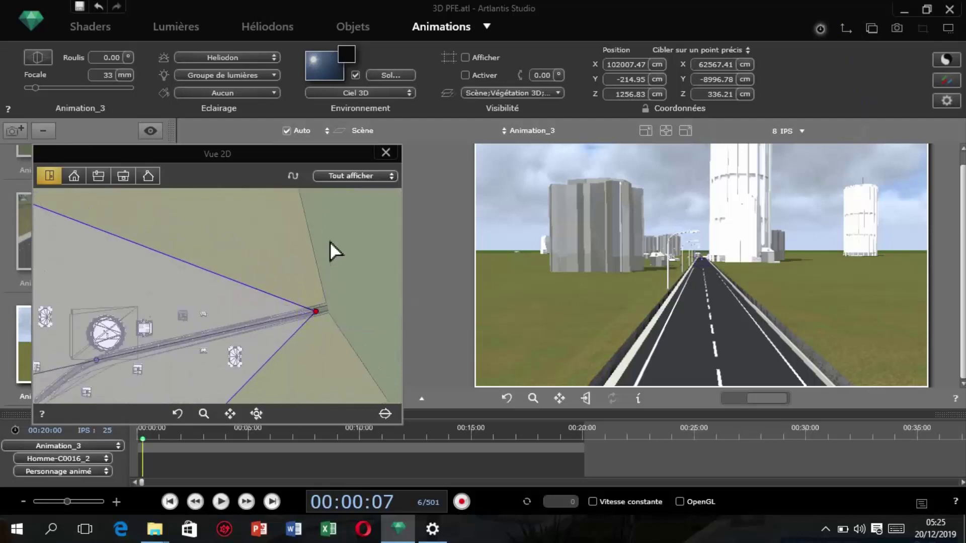
click(293, 176)
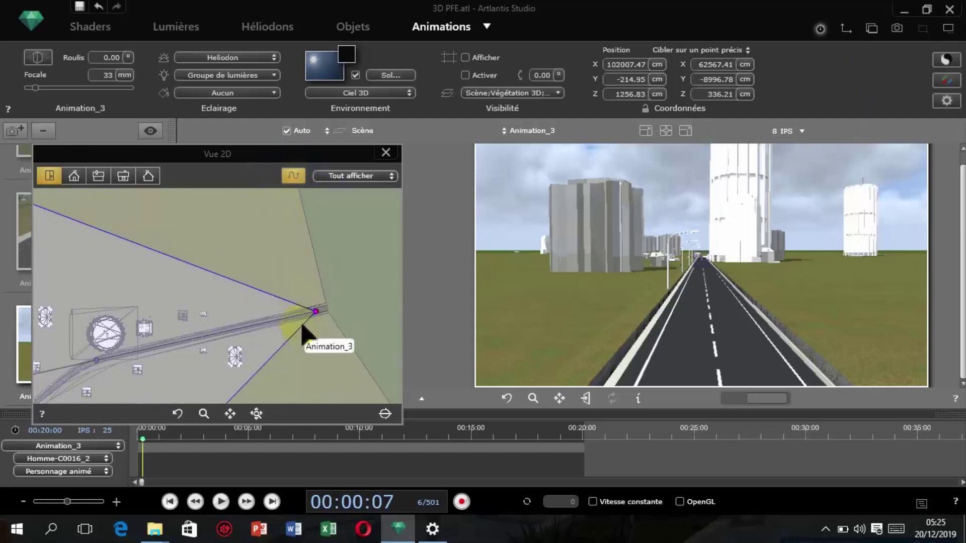
click(300, 180)
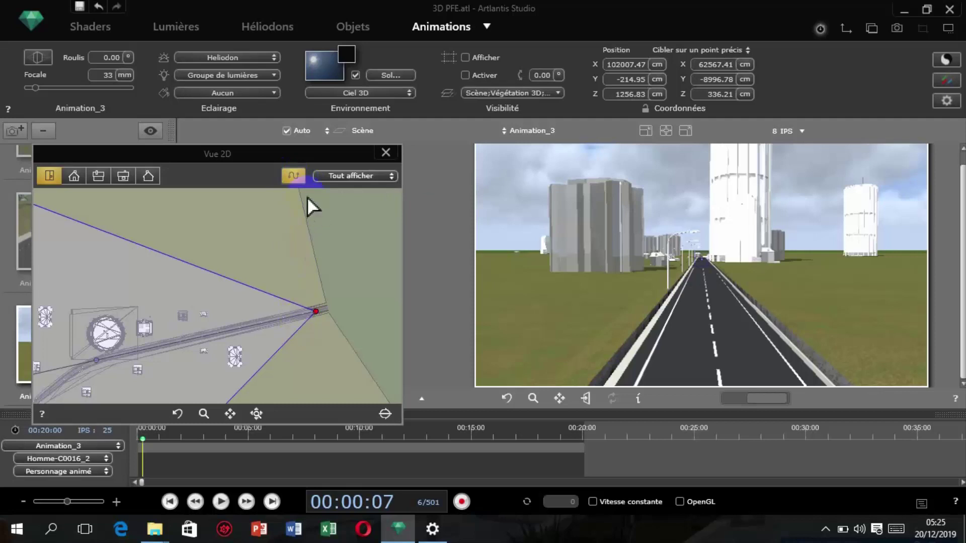
click(294, 177)
scroll(324, 318, up, 2)
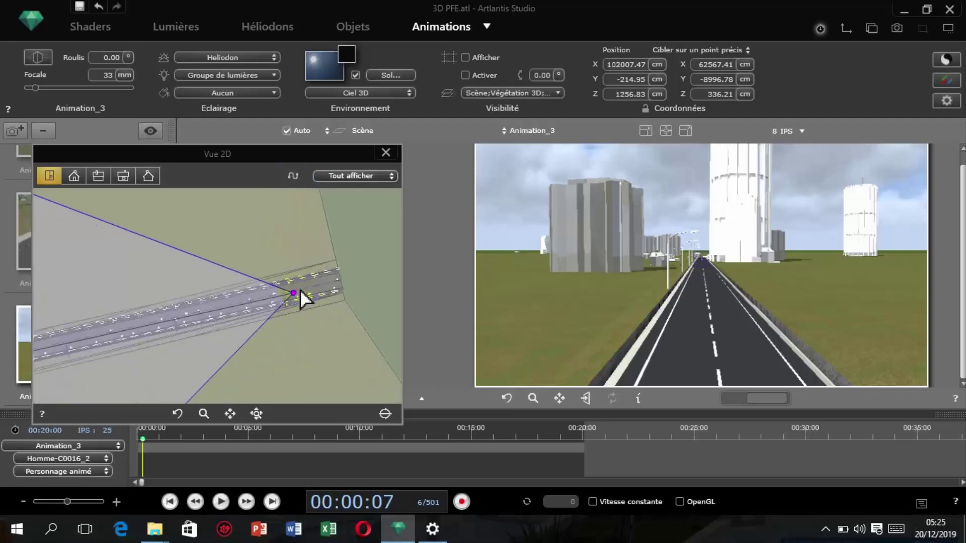
drag(296, 291, 317, 291)
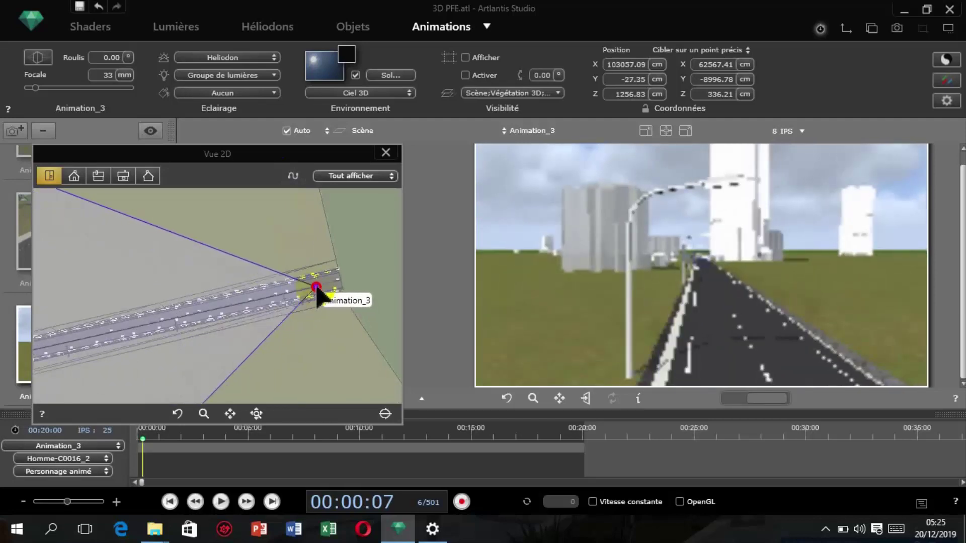
- Create a camera trajectory for Animation_3 along the straight road to just before the curve, ending near X 69947, Y -6961 cm
click(294, 175)
scroll(370, 281, down, 2)
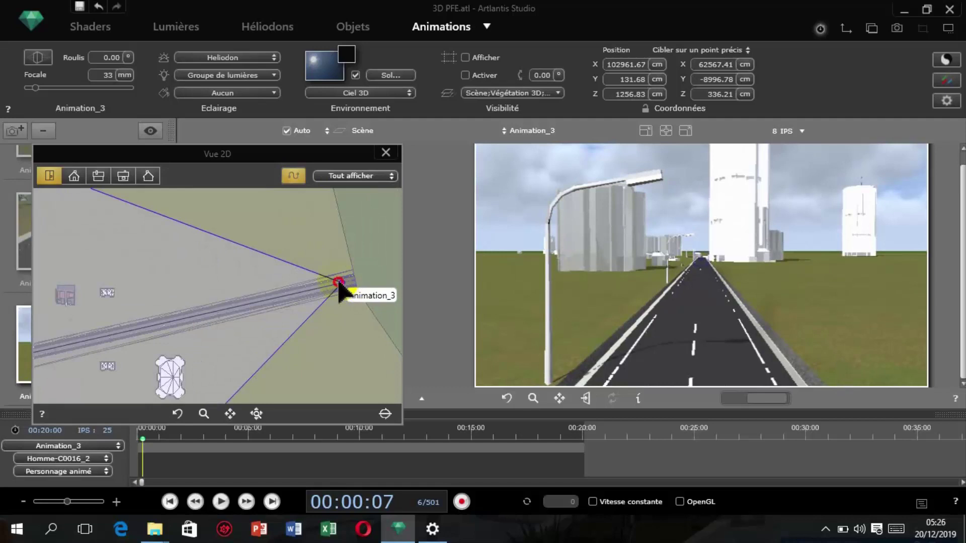
mouse_move(319, 290)
mouse_down()
mouse_move(204, 309)
mouse_move(139, 332)
mouse_up()
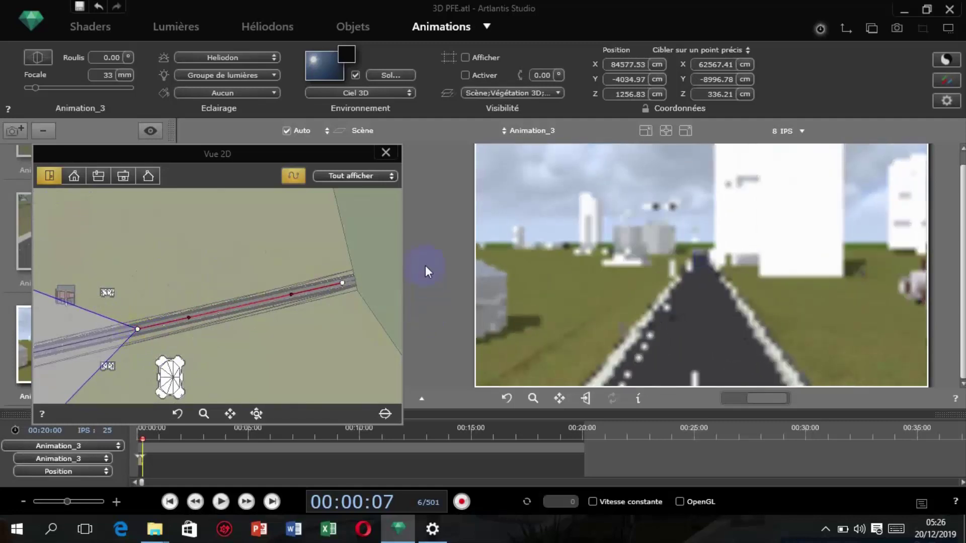
scroll(362, 277, down, 4)
scroll(341, 297, up, 4)
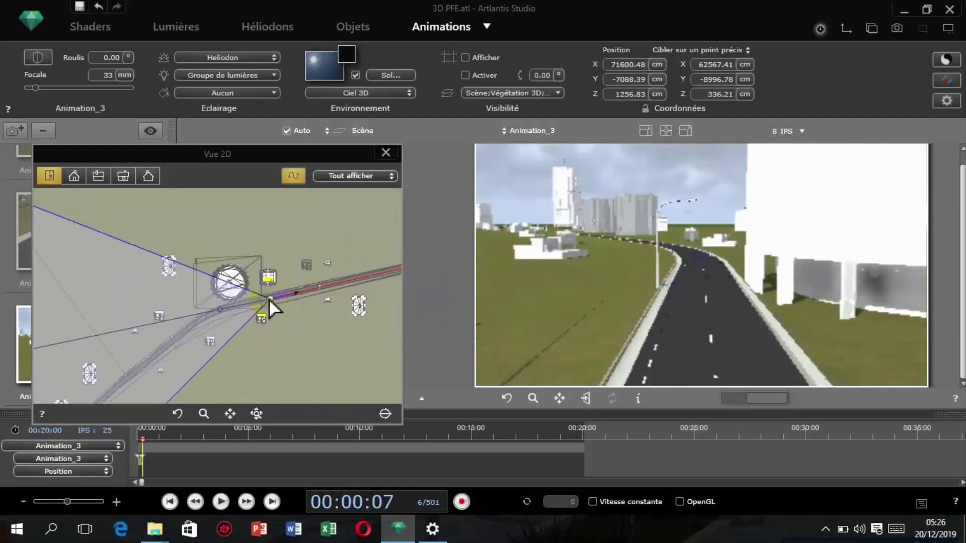
click(260, 299)
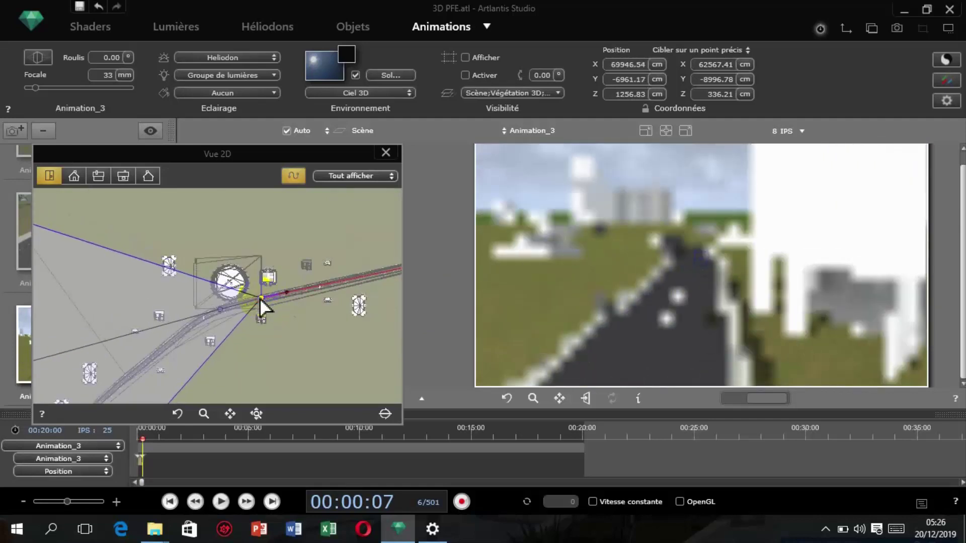
- Add a control point near the middle of the Animation_3 trajectory and place it on the road
scroll(206, 300, down, 3)
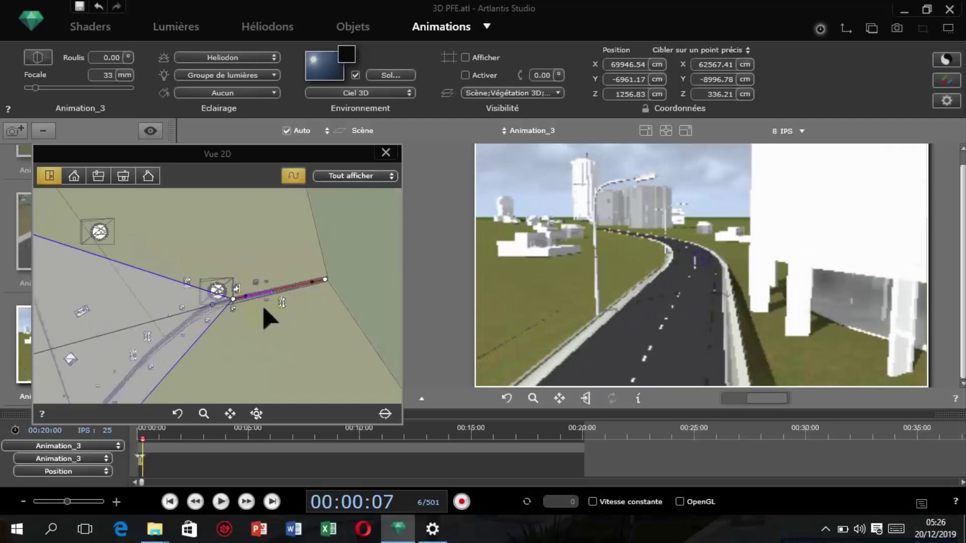
scroll(264, 290, up, 3)
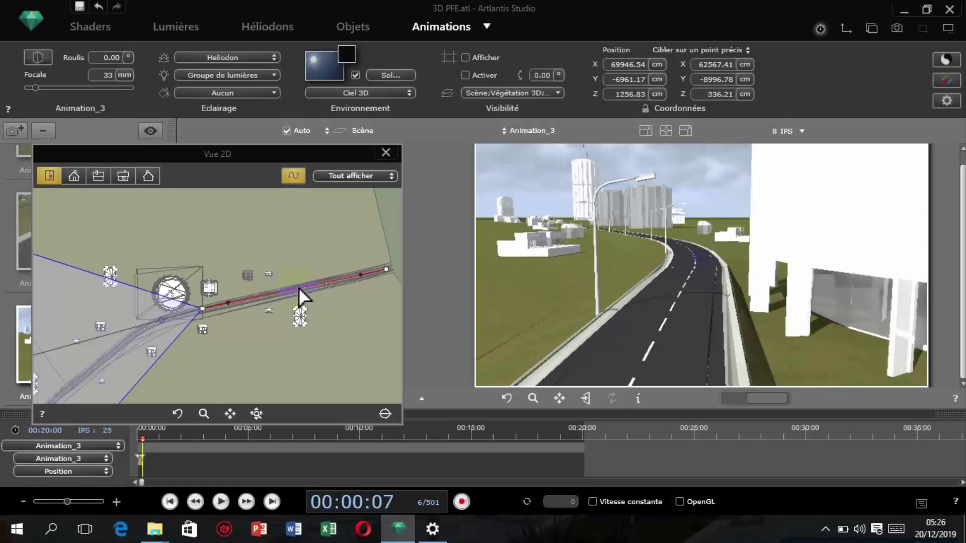
right_click(299, 288)
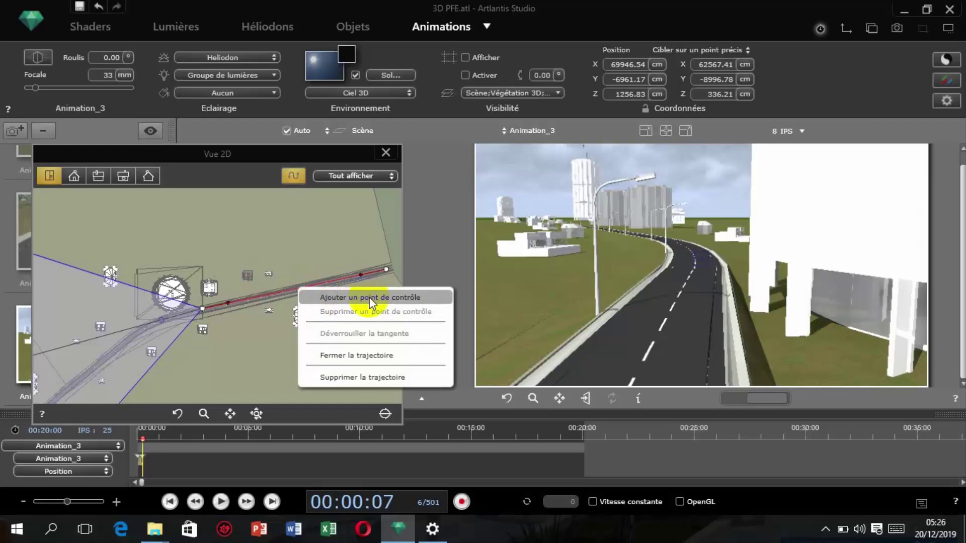
click(270, 294)
right_click(272, 294)
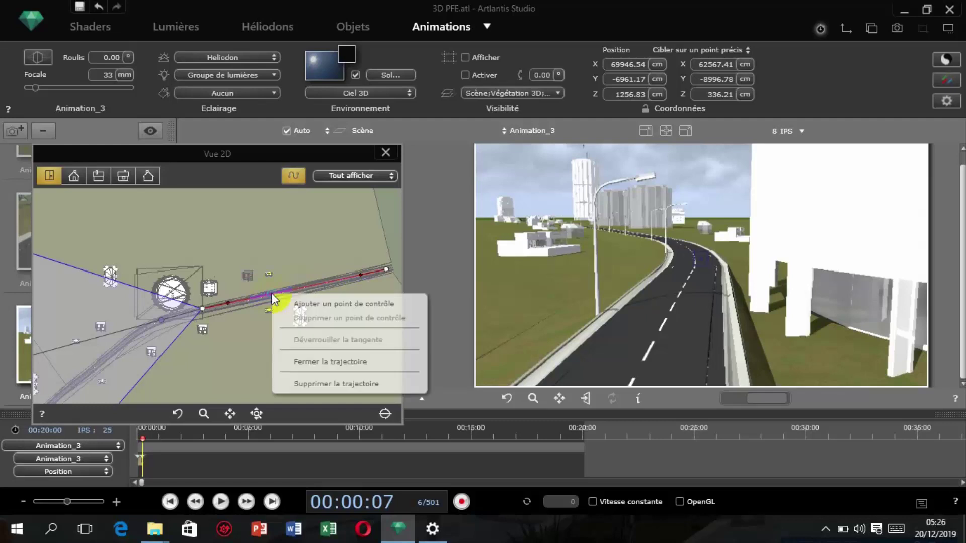
click(333, 303)
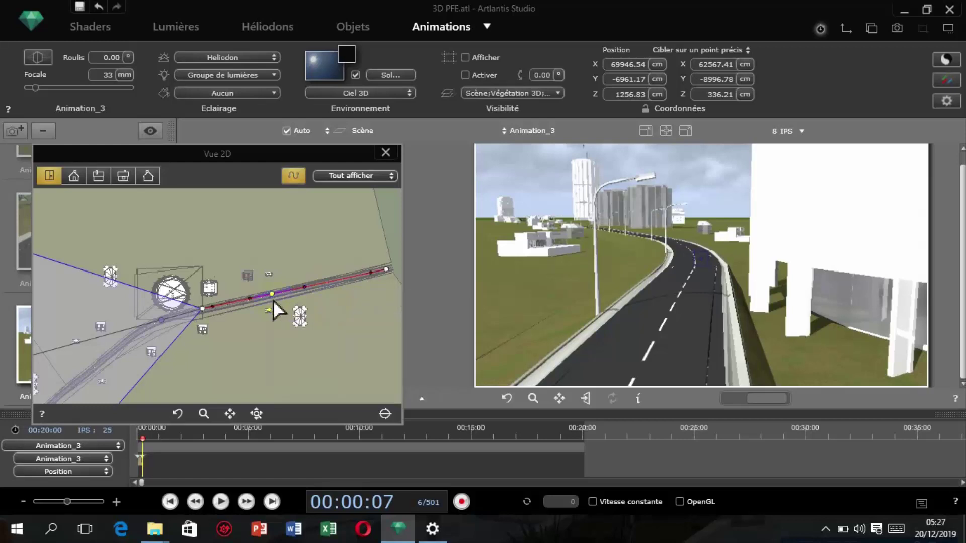
drag(273, 294, 272, 272)
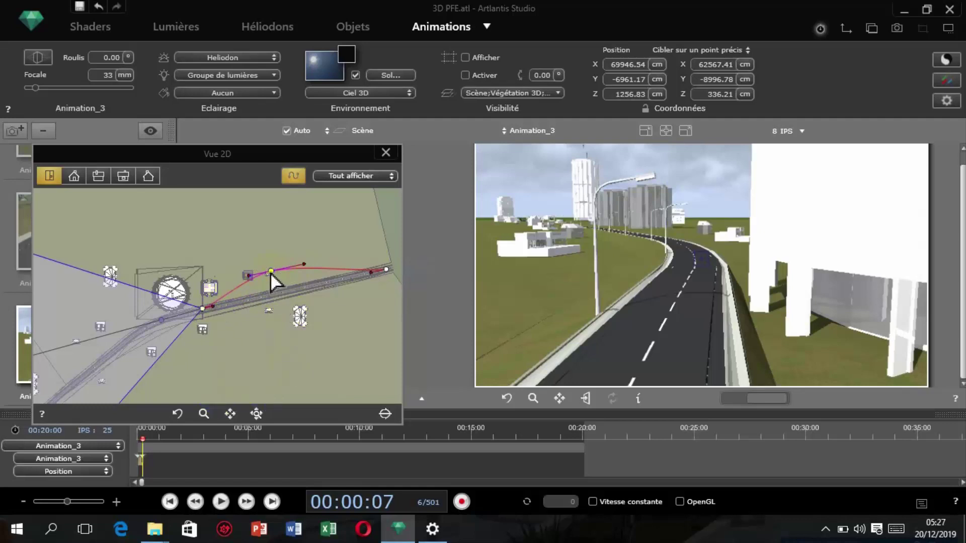
drag(270, 273, 285, 292)
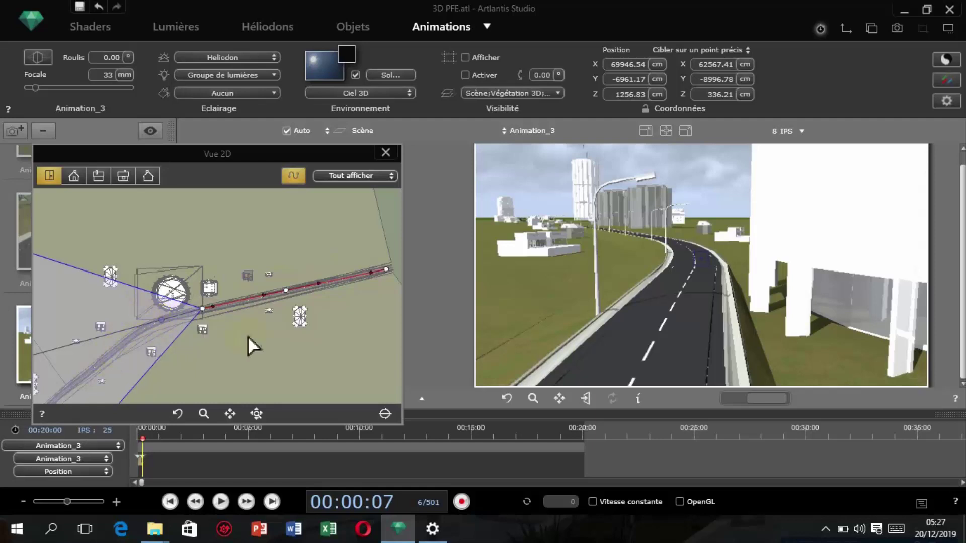
- Return to the sequence's first frame and extend the Animation_3 position keyframes to 00:20:00 on the timeline
click(169, 504)
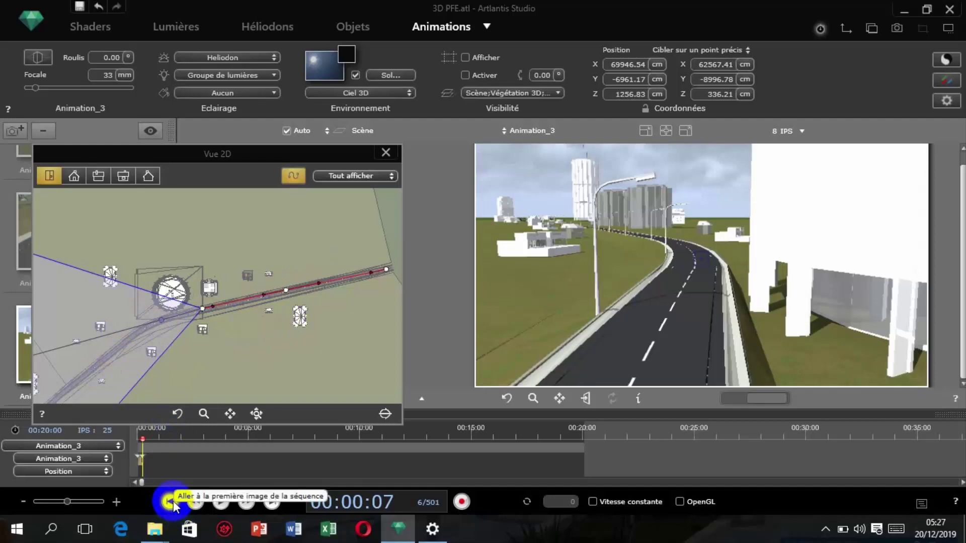
click(170, 502)
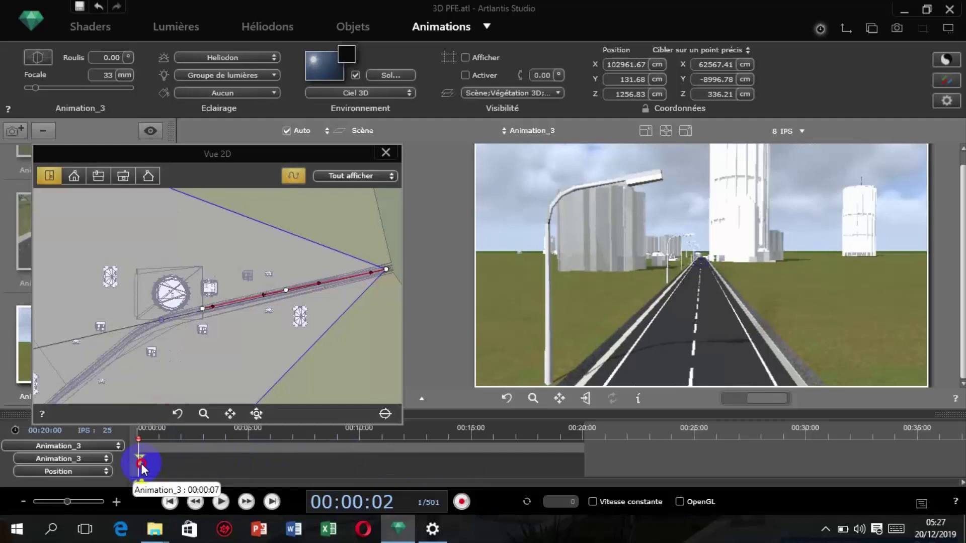
drag(140, 463, 349, 474)
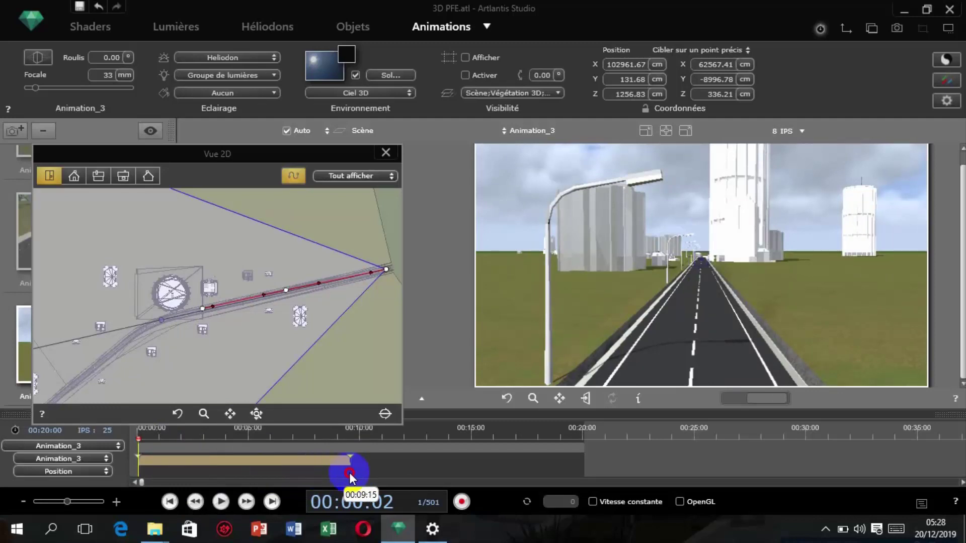
drag(349, 474, 584, 470)
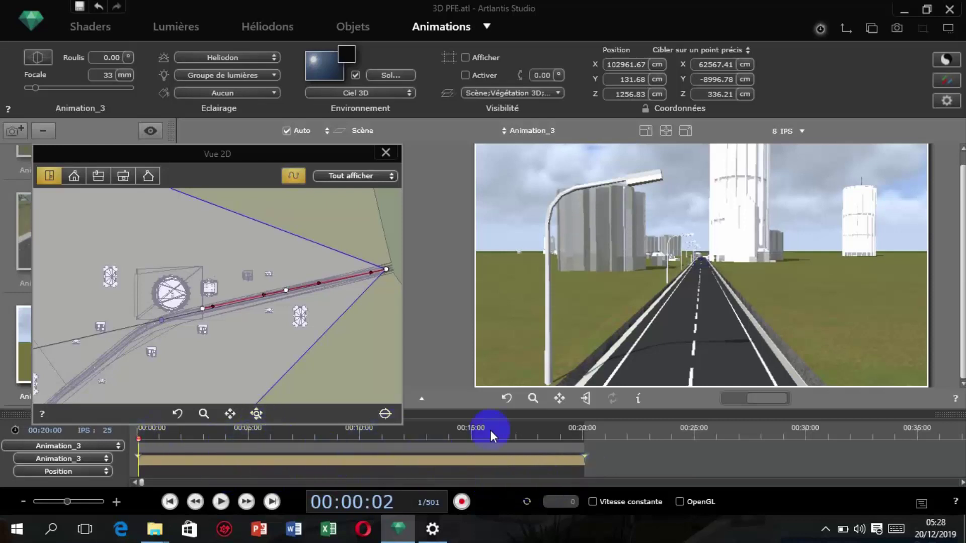
- Preview Animation_3 through the end of the sequence and return to its first frame
click(581, 436)
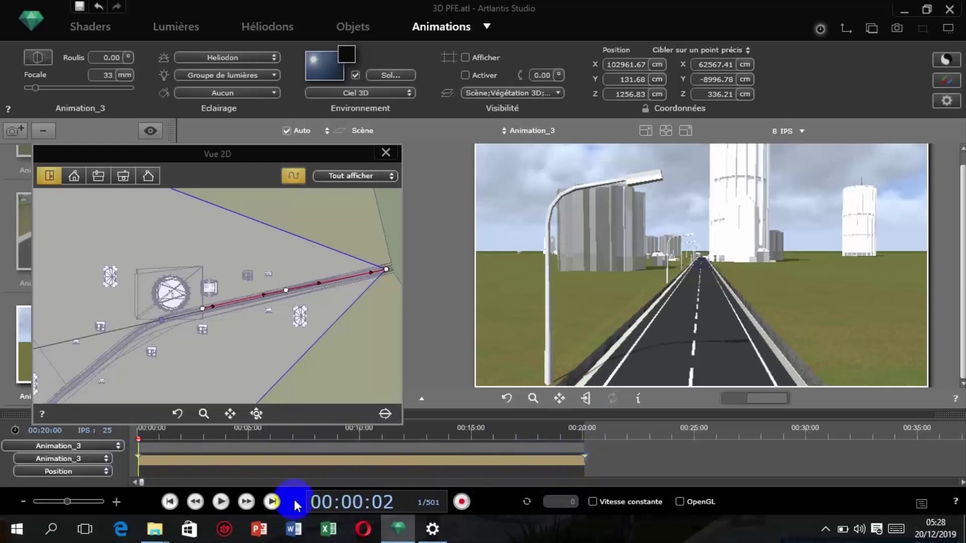
click(219, 503)
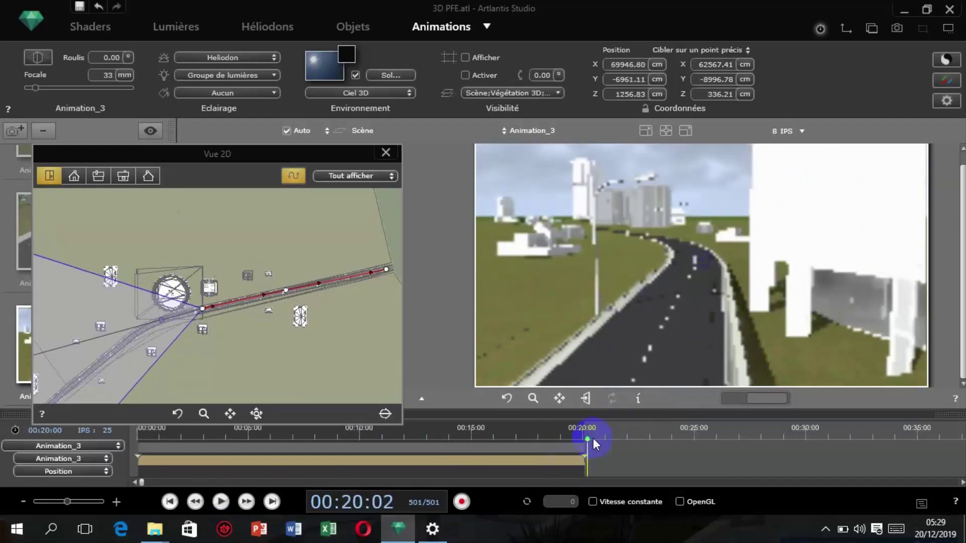
click(168, 502)
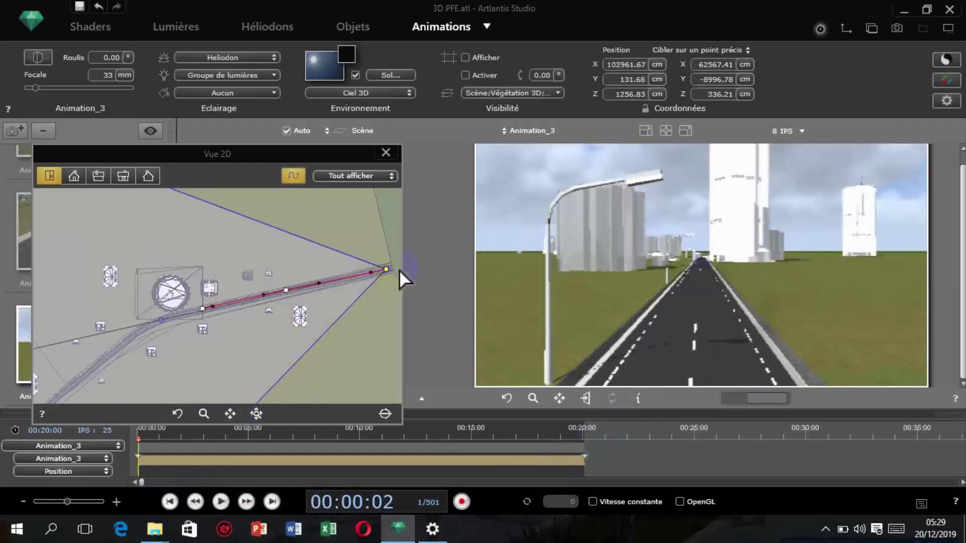
- Switch to the Objects inspector, shift the Vue 2D window clear of the object list, and replace the docked timeline with the media catalogue
scroll(399, 269, up, 3)
click(363, 29)
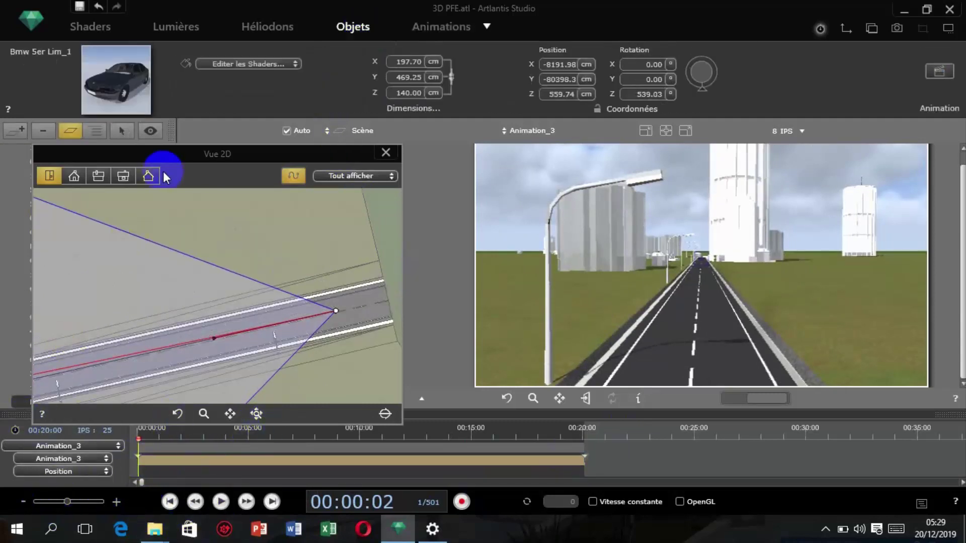
drag(193, 154, 217, 106)
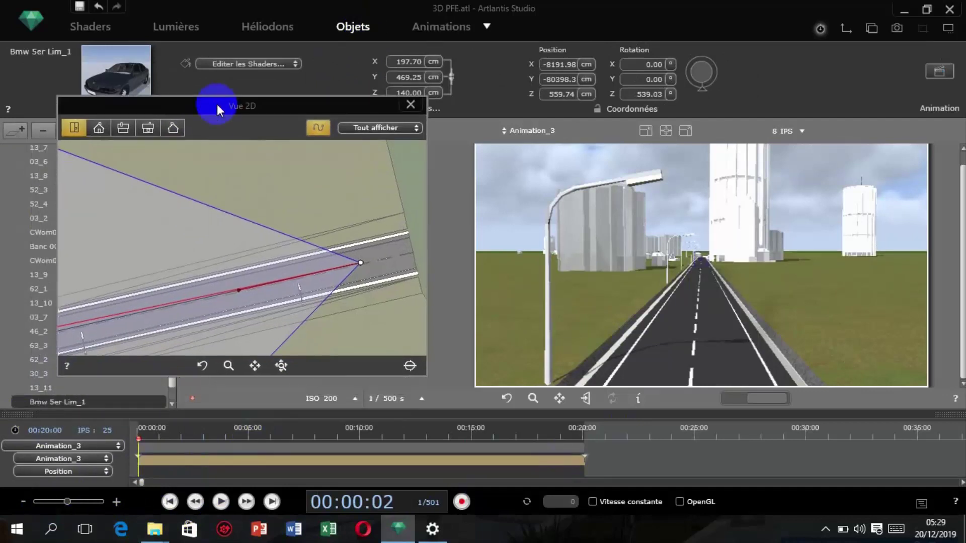
click(21, 414)
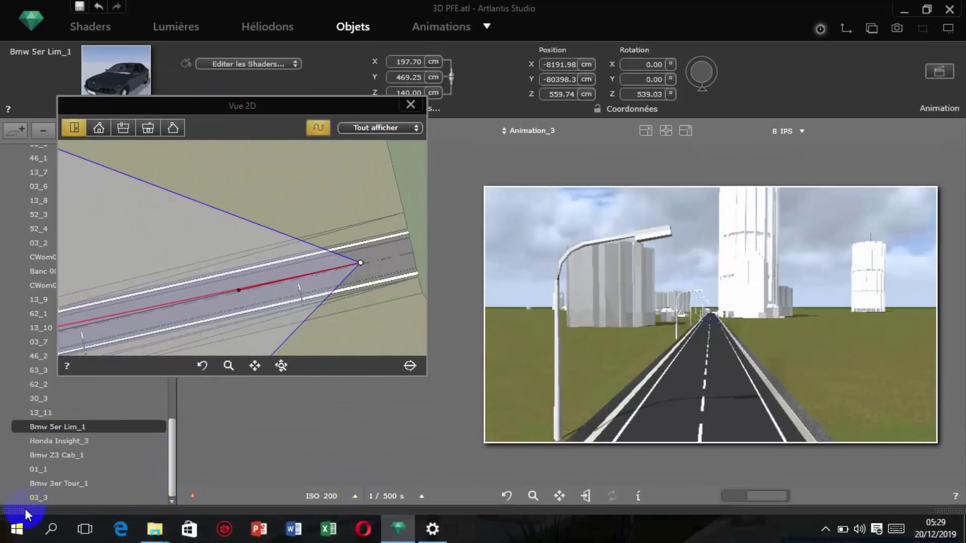
click(25, 511)
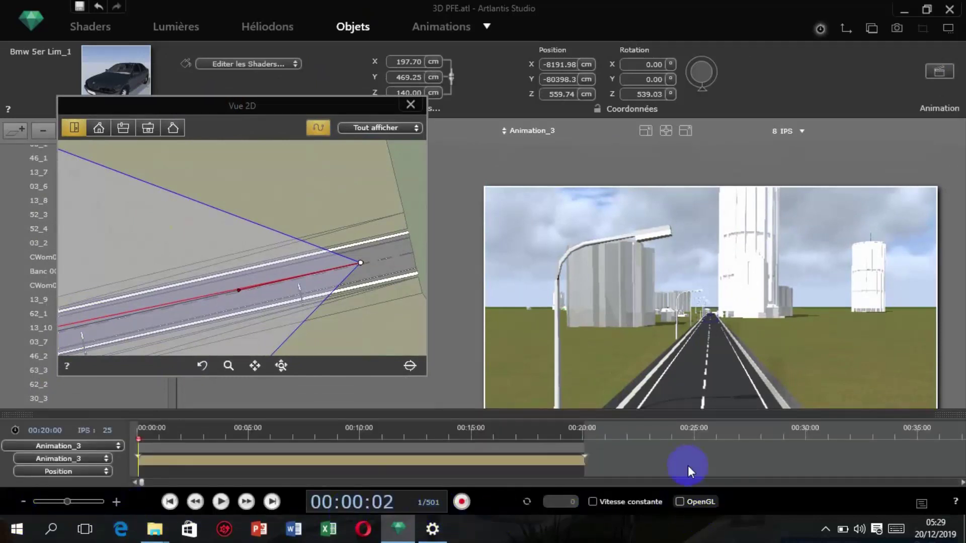
click(694, 414)
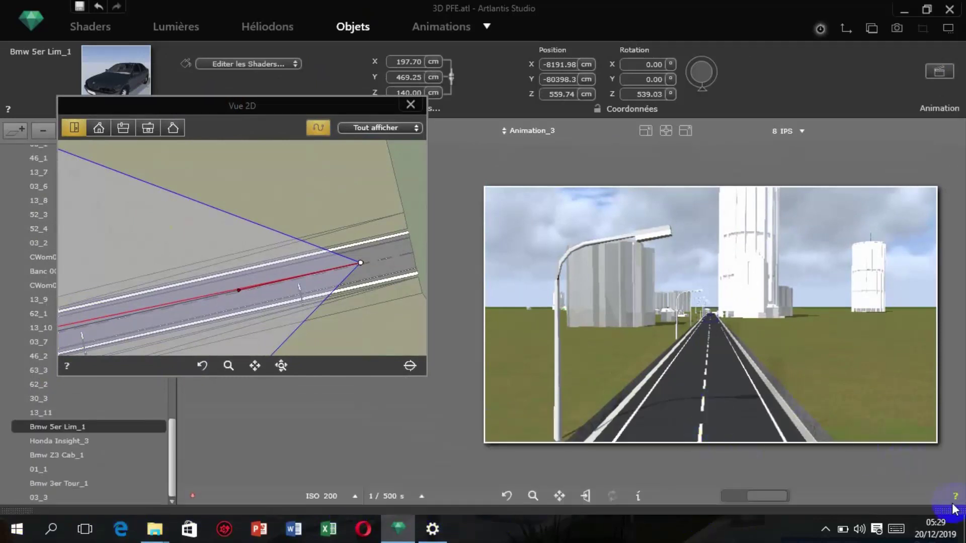
click(953, 510)
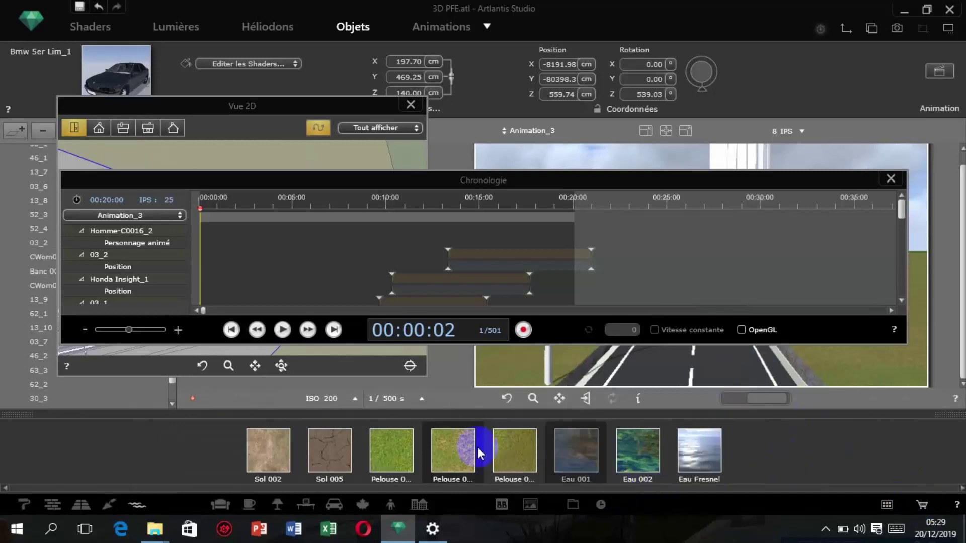
- Move the floating Chronologie window down so it uncovers the 2D view and the preview while the catalogue categories stay reachable
drag(344, 451, 616, 138)
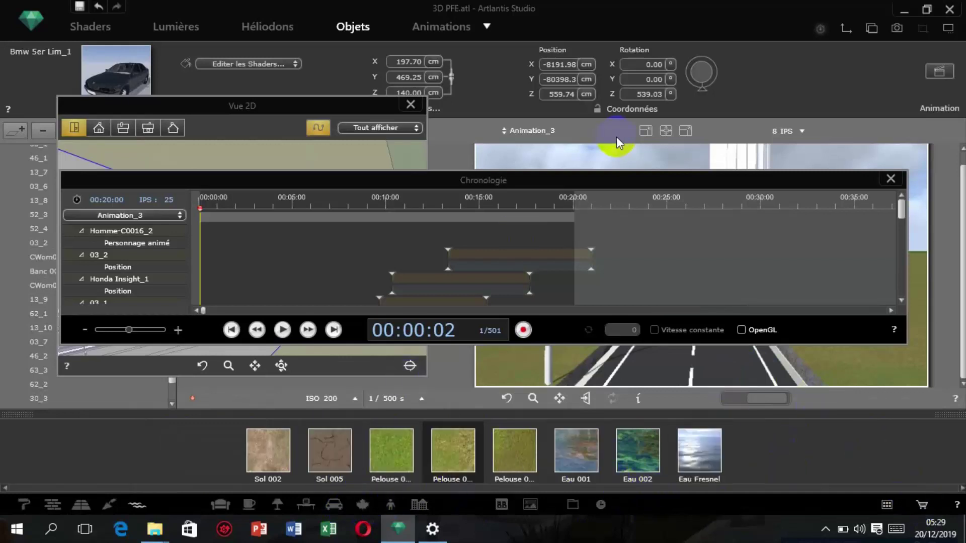
drag(591, 185, 948, 282)
drag(912, 332, 809, 511)
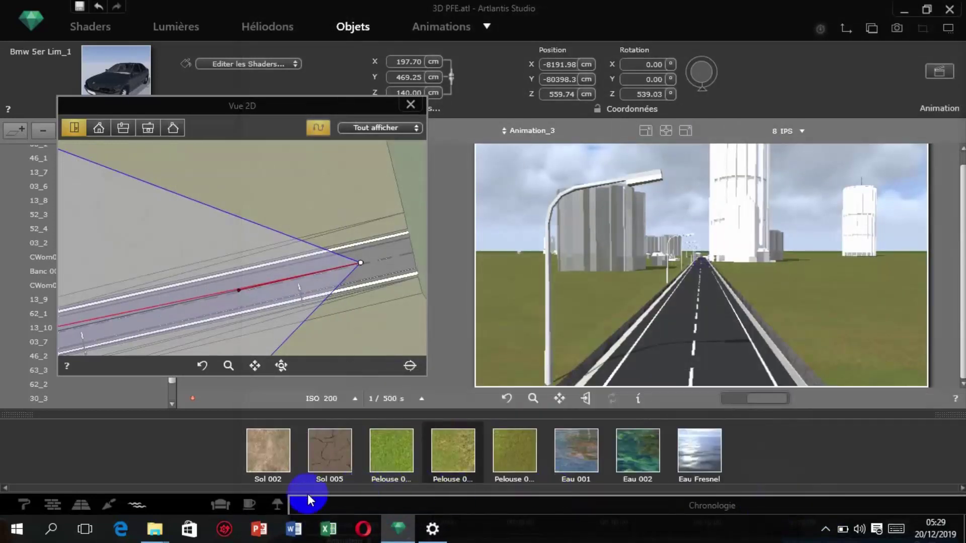
drag(344, 510, 356, 518)
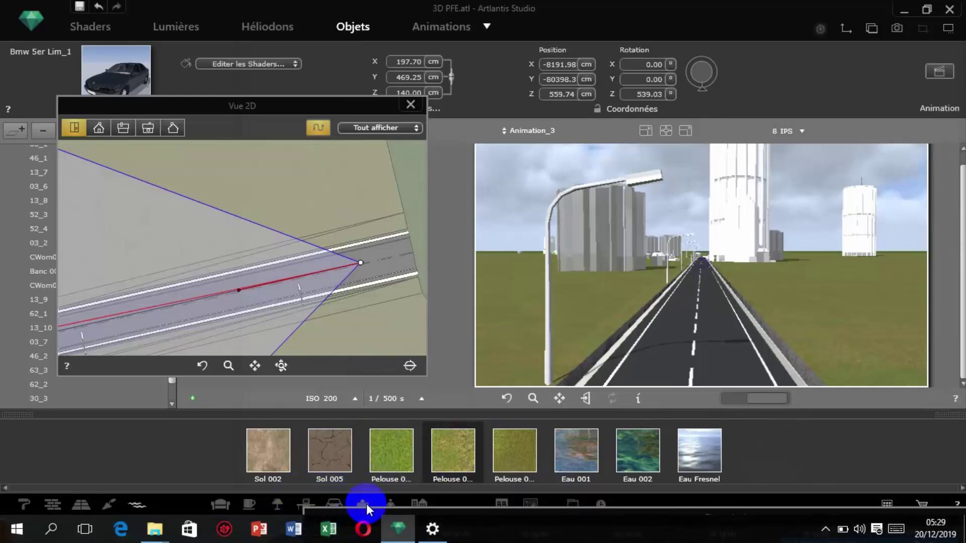
- Insert the Honda Insight from the vehicle catalogue onto the road just behind the camera's start point in the 2D view
click(335, 503)
scroll(351, 461, down, 5)
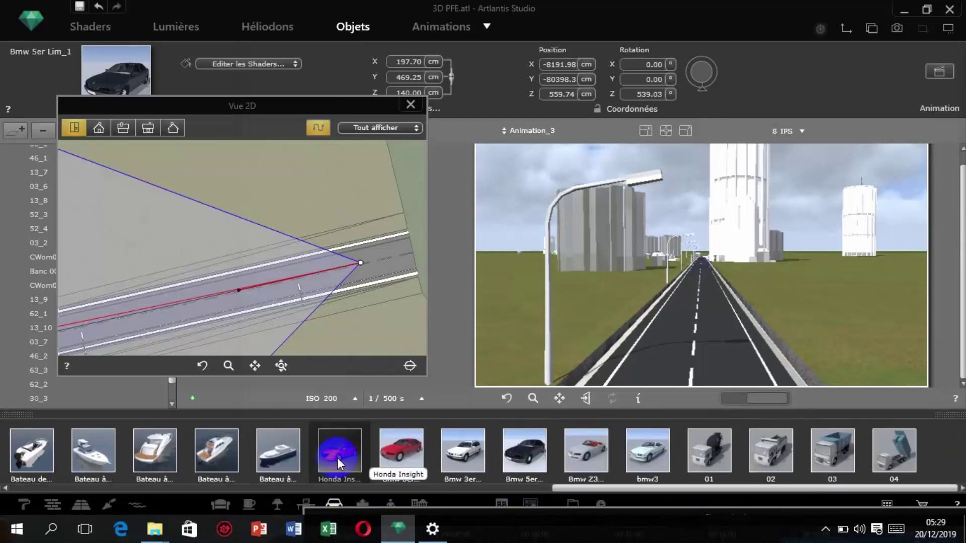
drag(340, 463, 375, 259)
drag(615, 379, 714, 347)
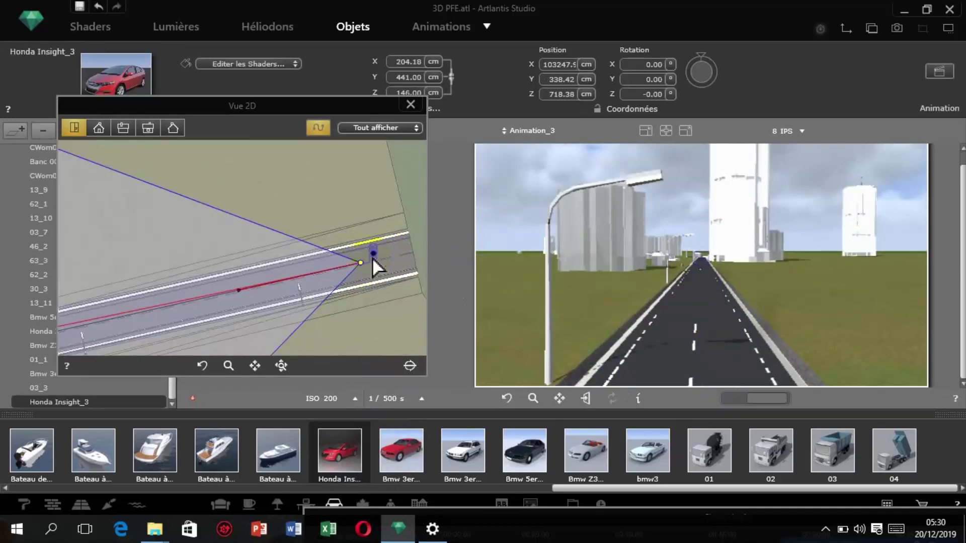
- With trajectory editing off, move the Honda Insight to about X 101244, Y -99 cm ahead of the camera and rotate it about -101.69° around Z
click(319, 128)
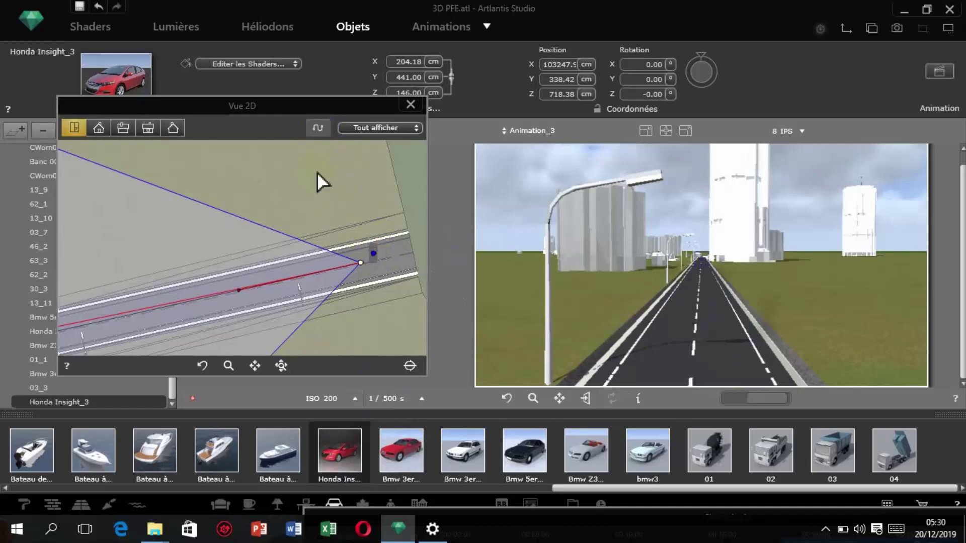
drag(374, 257, 284, 276)
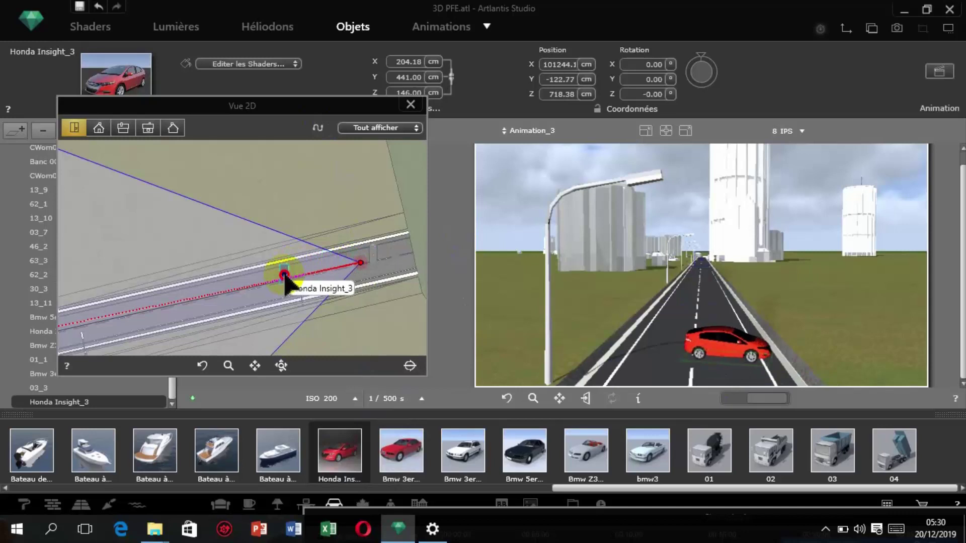
click(291, 277)
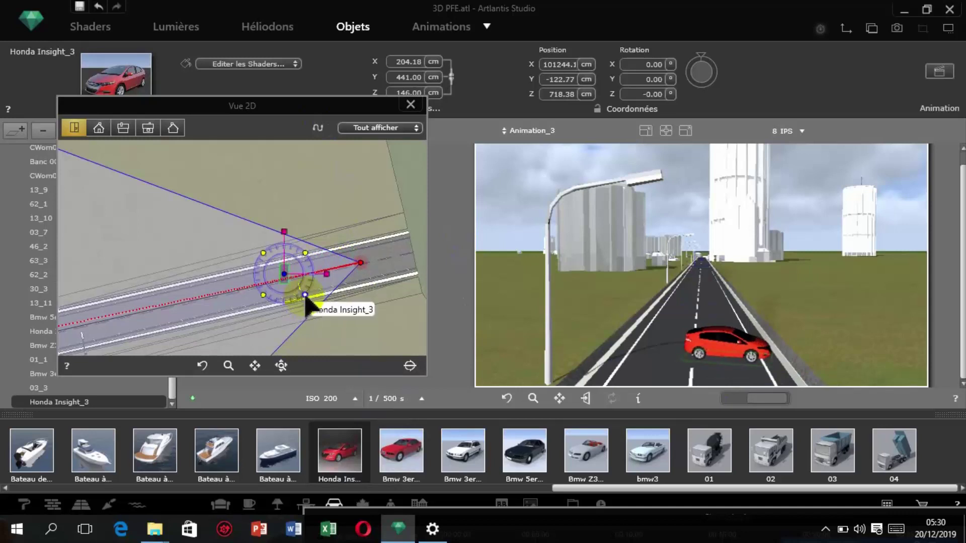
drag(305, 298, 294, 272)
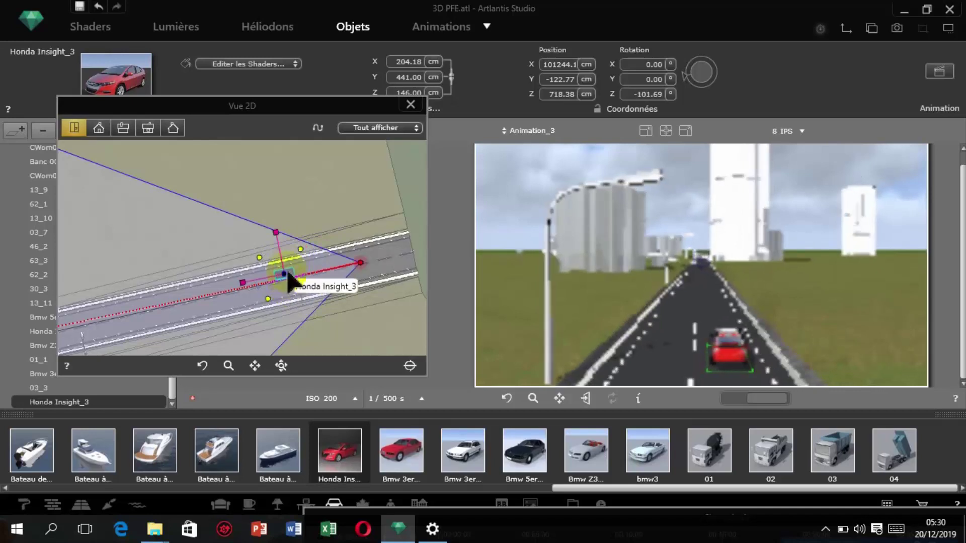
scroll(288, 273, up, 3)
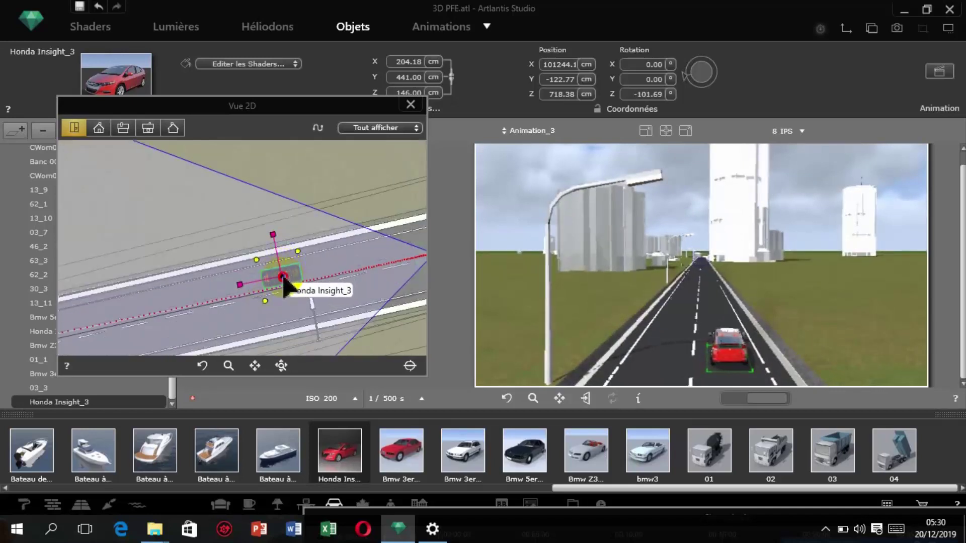
drag(284, 280, 284, 277)
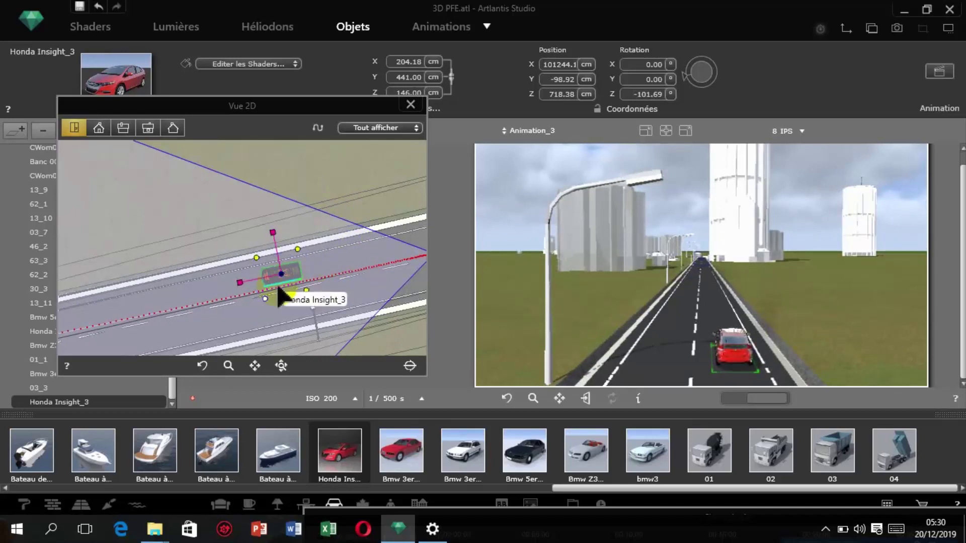
- Turn trajectory editing back on and create a path for the Honda Insight along the road, ending near X 88522, Y -2993 cm
click(317, 129)
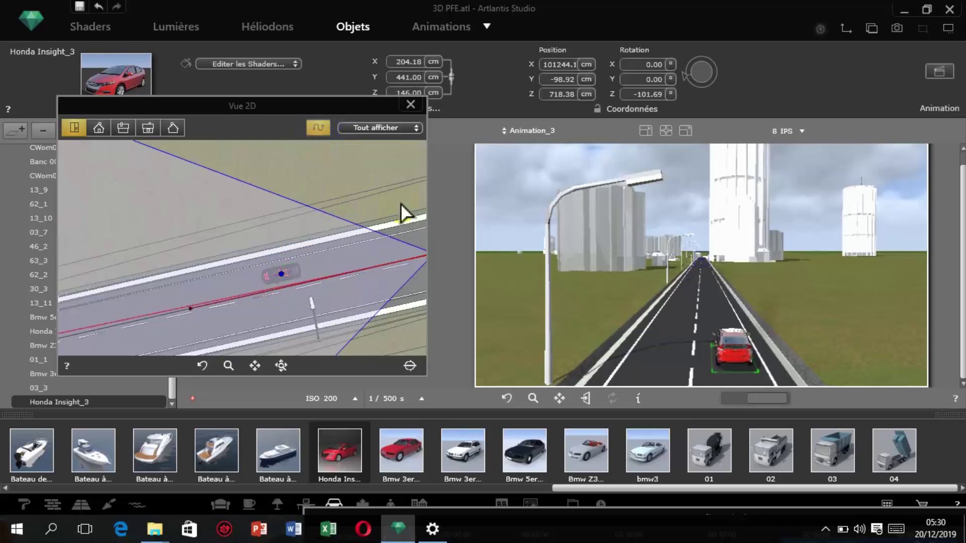
scroll(403, 209, down, 2)
scroll(365, 241, down, 2)
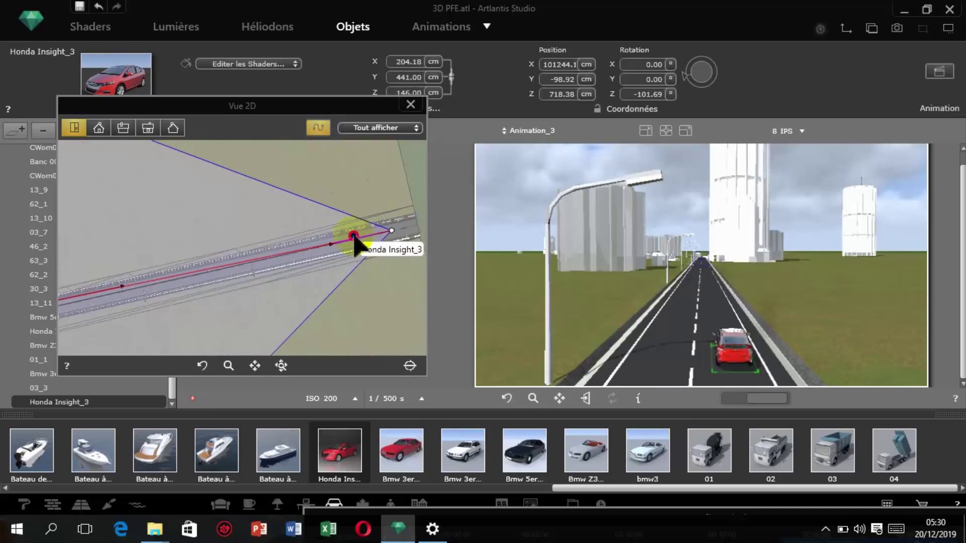
mouse_move(354, 236)
mouse_down()
mouse_move(211, 254)
mouse_move(70, 302)
mouse_up()
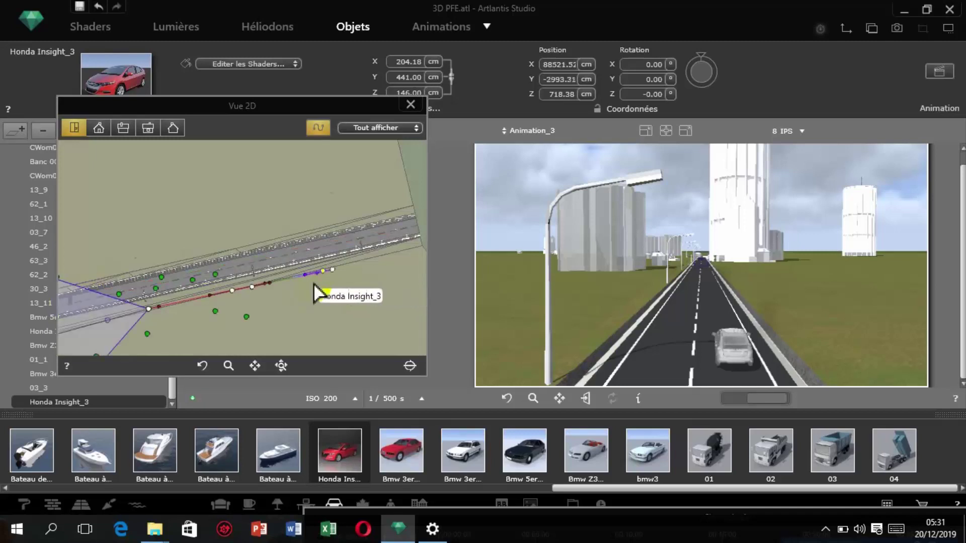
- Move the end point of the Honda Insight's path farther along its lane to about X 87532, Y -3236 cm
scroll(319, 290, up, 2)
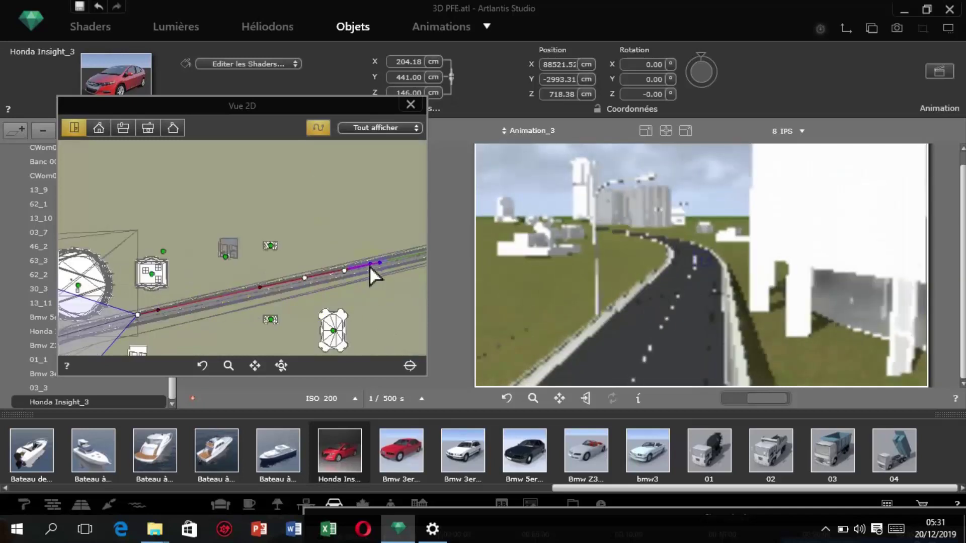
scroll(364, 267, up, 2)
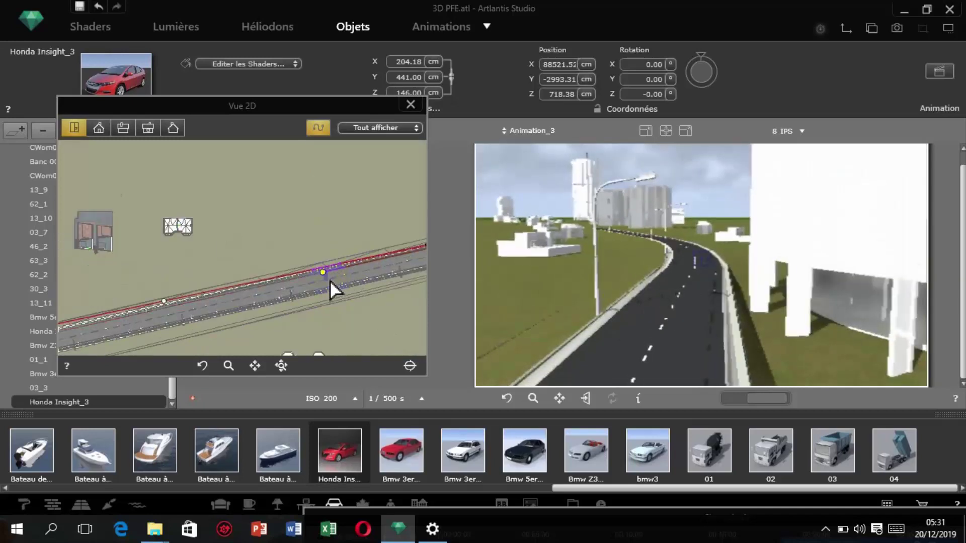
scroll(327, 272, up, 3)
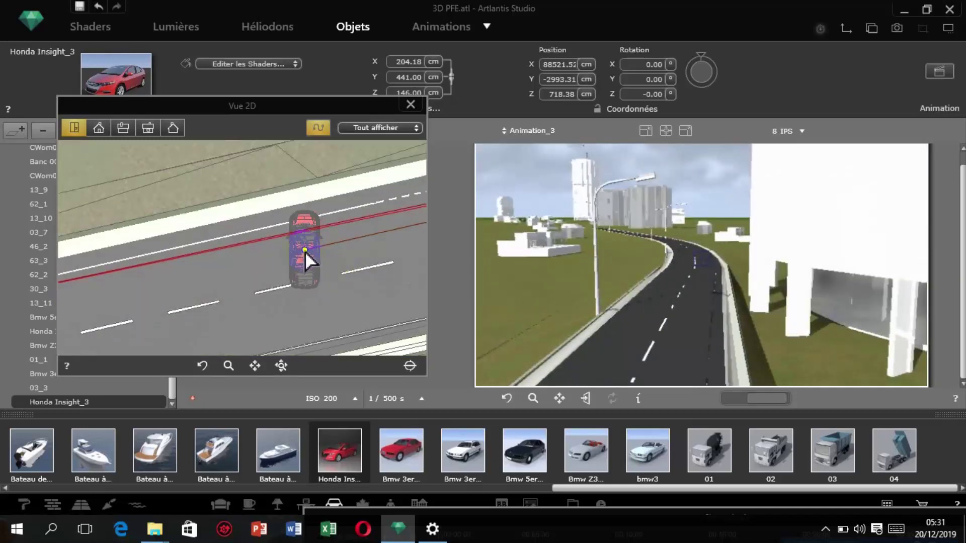
drag(305, 252, 129, 294)
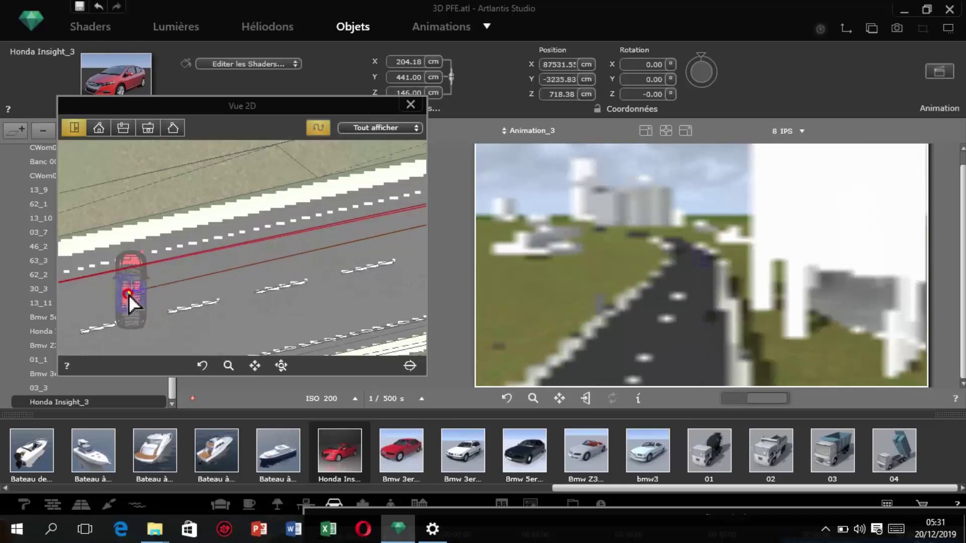
- Insert the animated character Homme-C0016 from the people catalogue onto the road near the Honda's start, at about X 100815, Y -445 cm
scroll(128, 295, down, 5)
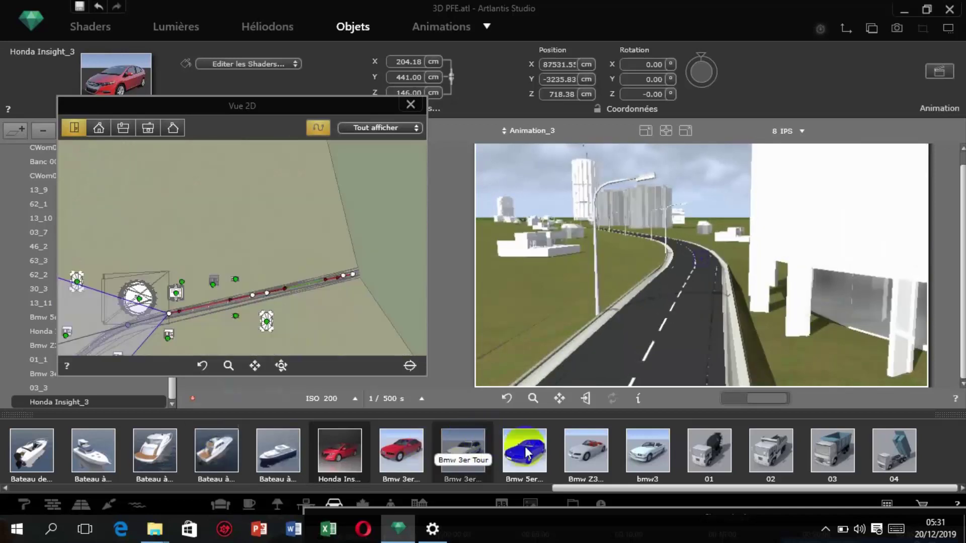
scroll(354, 267, up, 3)
scroll(354, 267, up, 2)
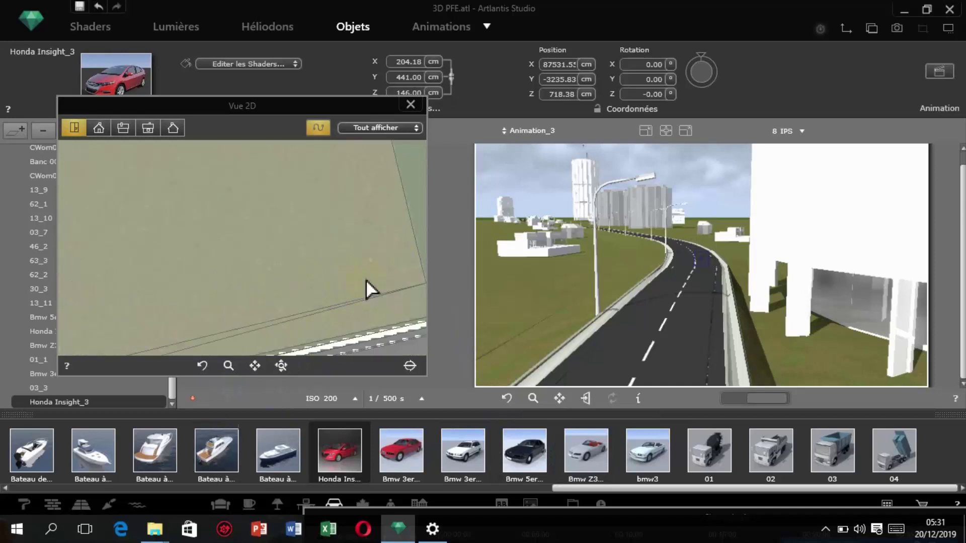
scroll(276, 337, up, 2)
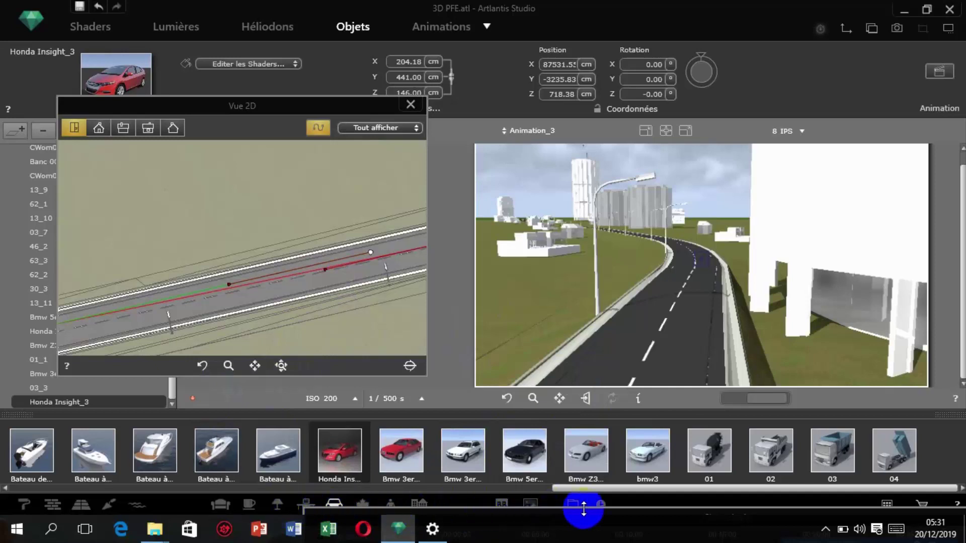
click(390, 502)
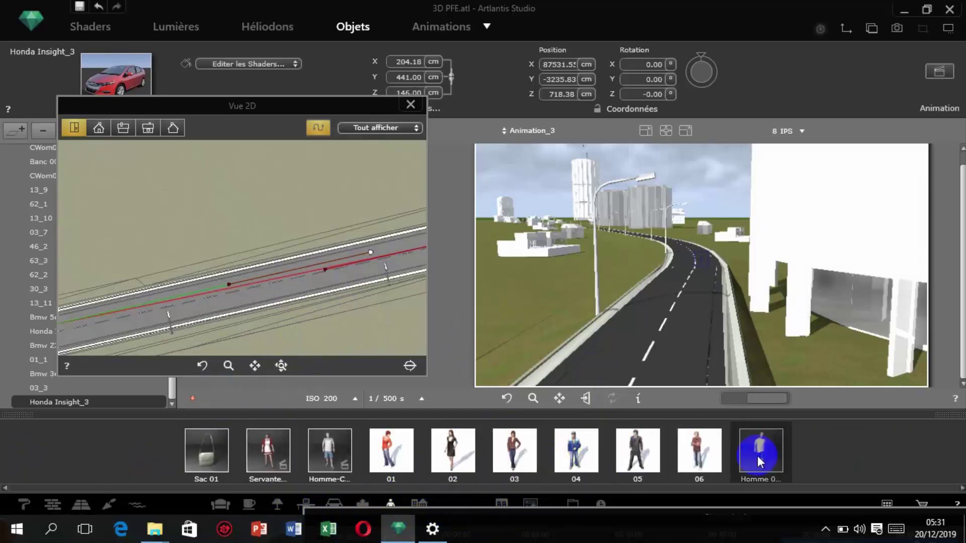
click(637, 461)
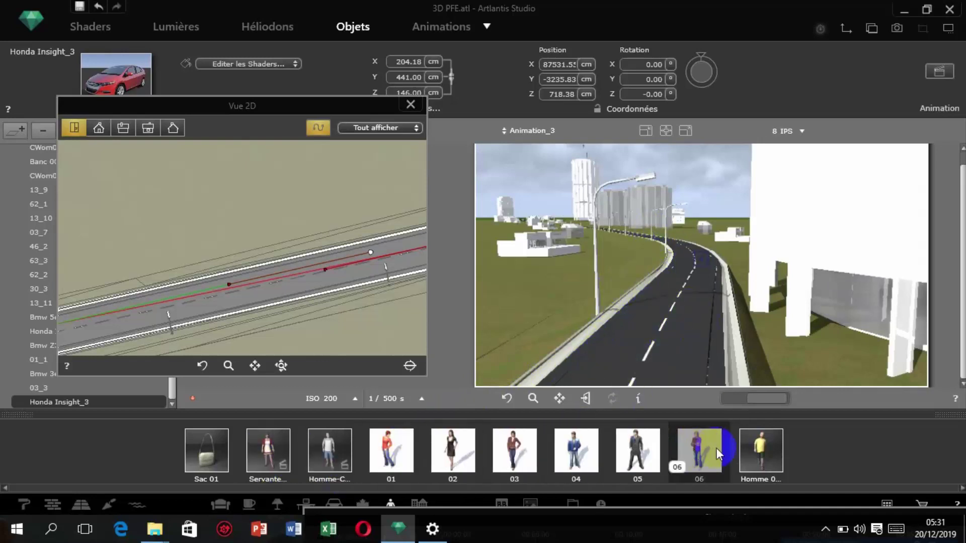
drag(575, 450, 521, 360)
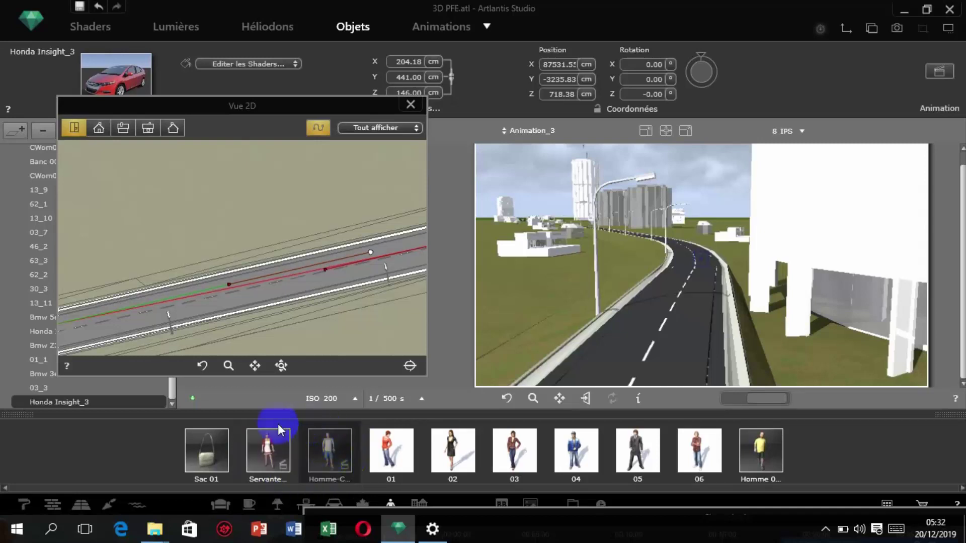
click(630, 458)
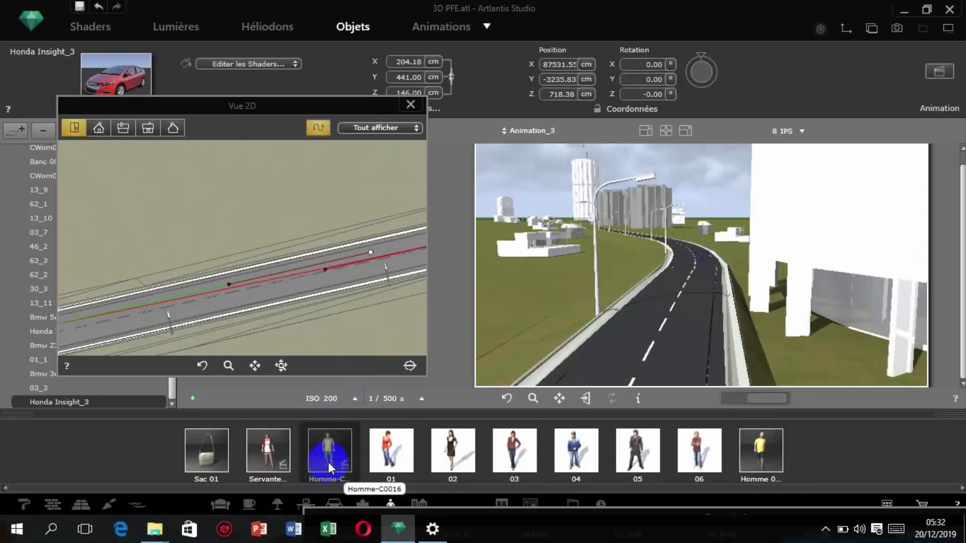
drag(328, 462, 352, 269)
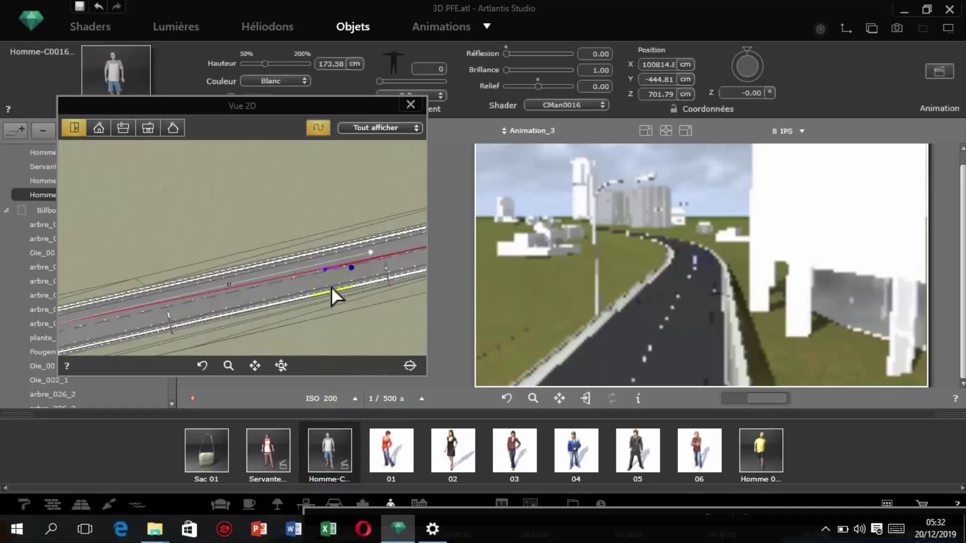
- Reposition Homme-C0016 to about X 100842, Y -467 cm and create a walking path for him along the road
scroll(335, 298, down, 2)
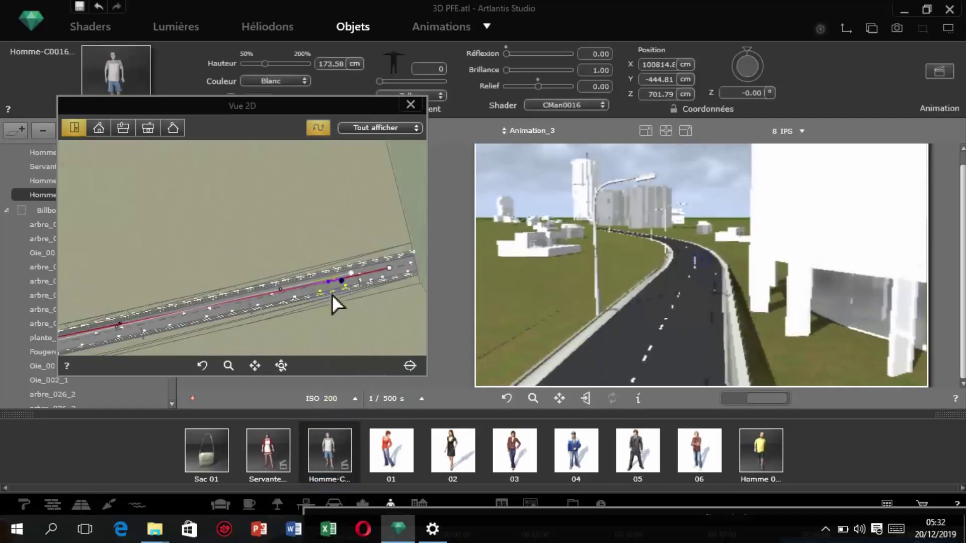
scroll(334, 298, up, 3)
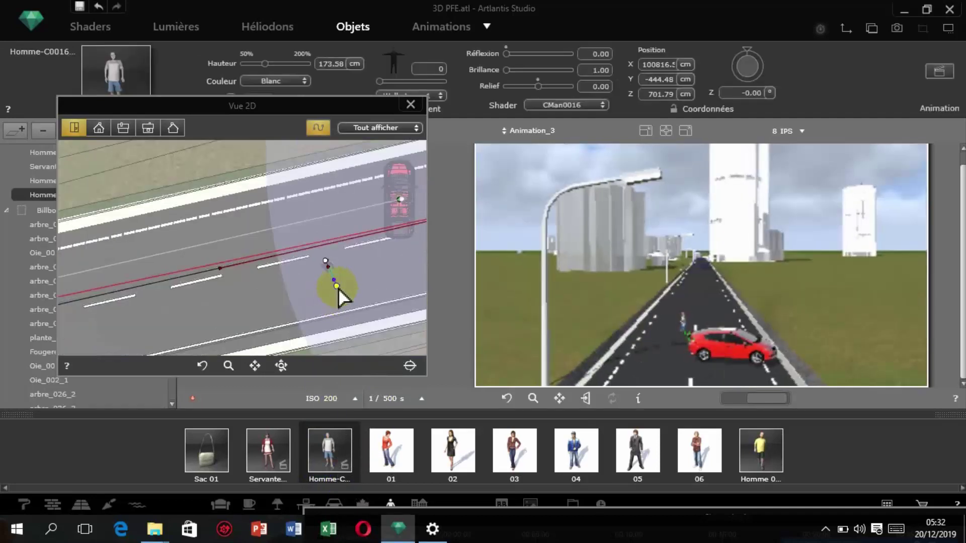
click(199, 302)
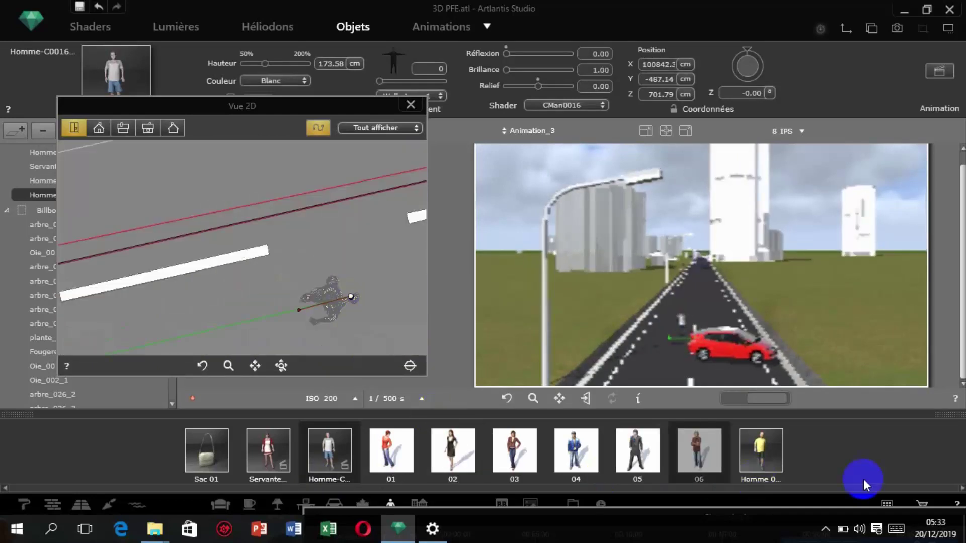
- Bring up the compact animation timeline and shift the Honda Insight's position track slightly forward in time
drag(488, 510, 211, 313)
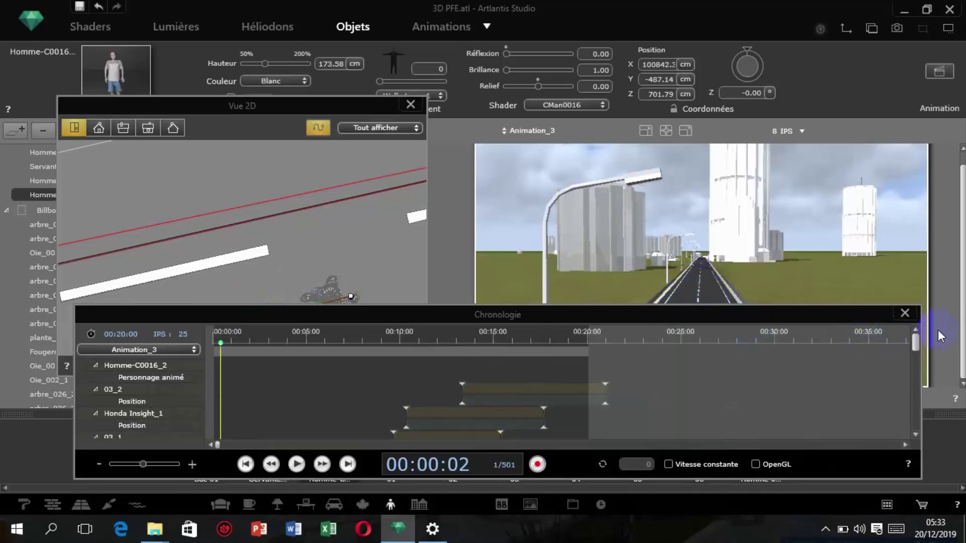
click(294, 425)
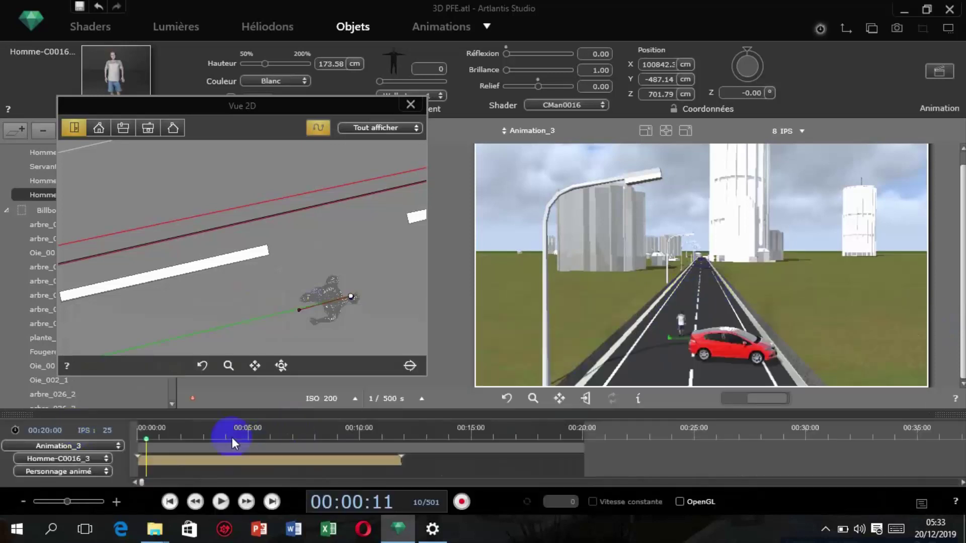
scroll(315, 224, down, 3)
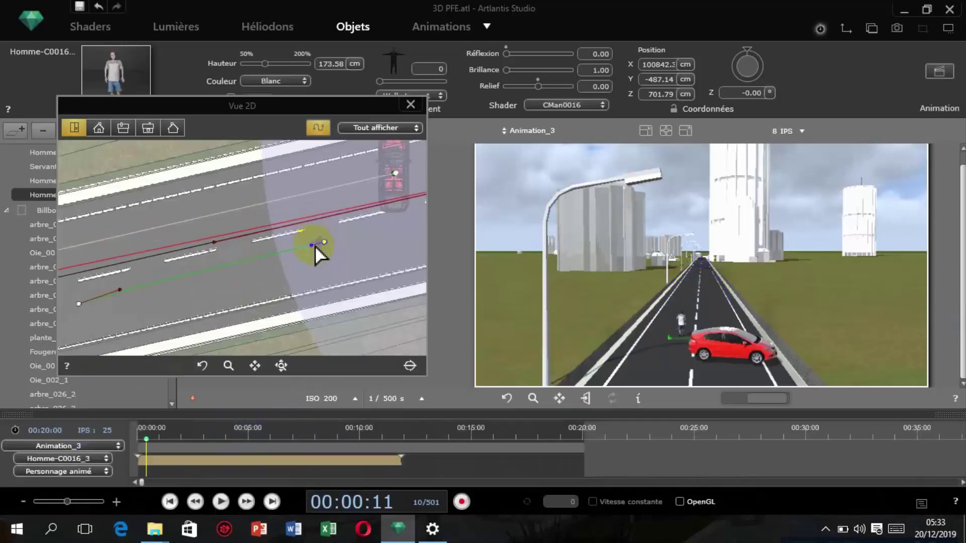
scroll(317, 302, down, 2)
scroll(325, 277, up, 2)
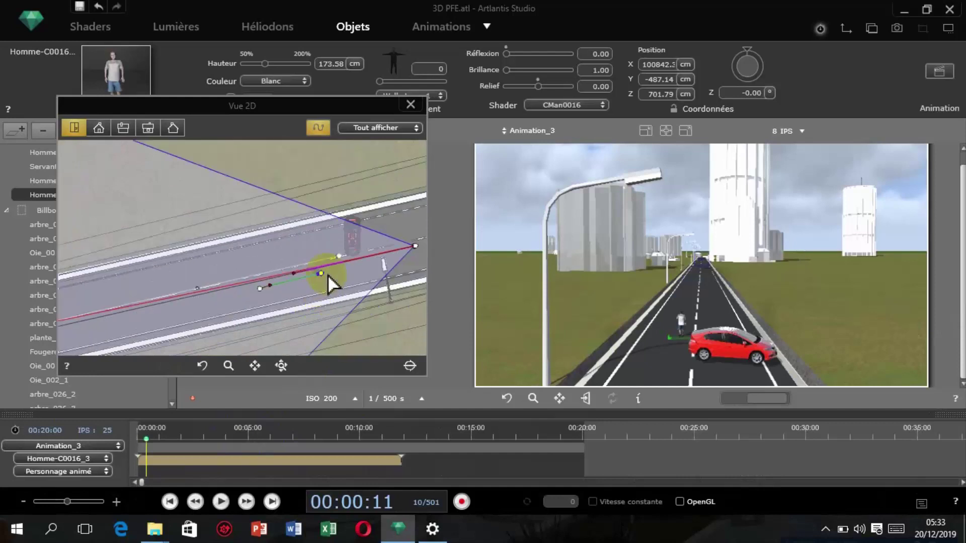
click(327, 274)
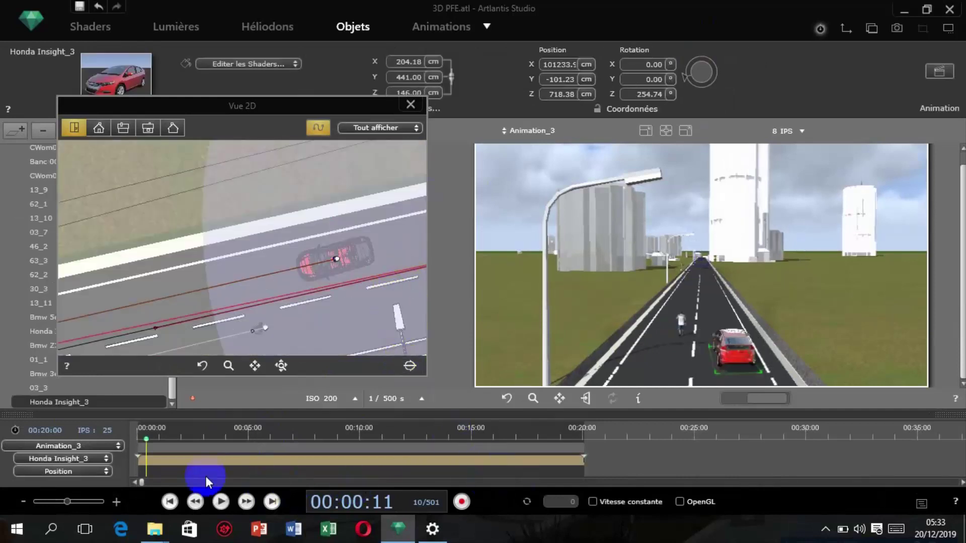
click(460, 466)
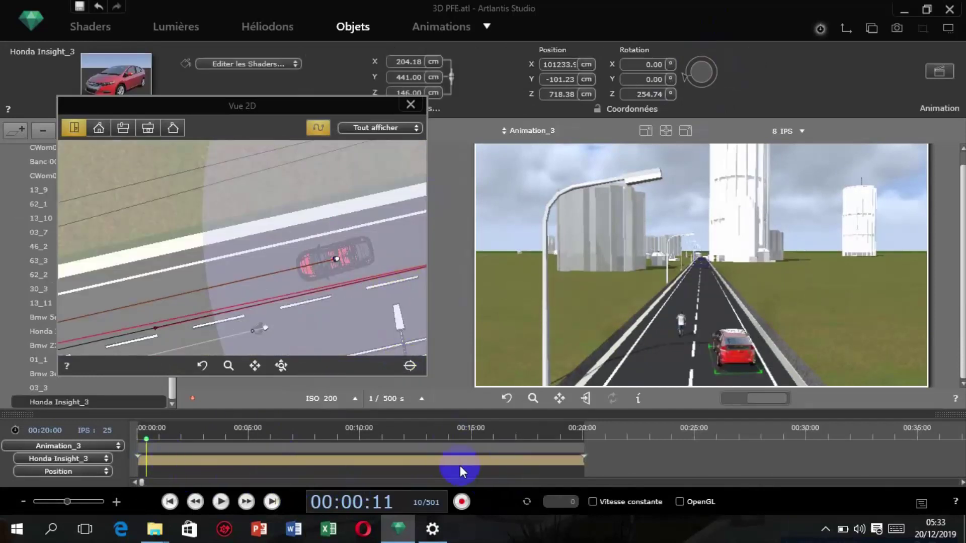
click(529, 469)
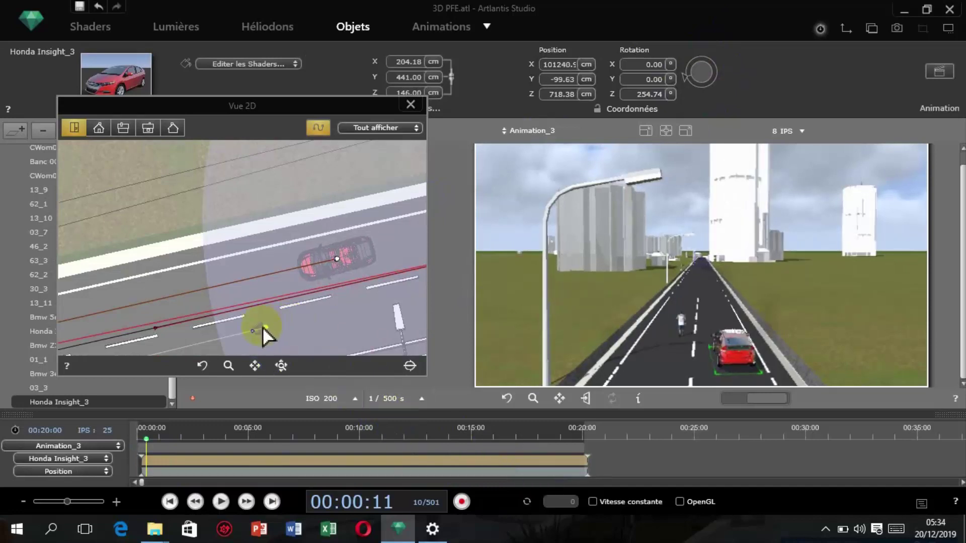
- Extend the end of Homme-C0016's walking path farther along his lane, lengthening his walk to about 21 seconds
click(262, 328)
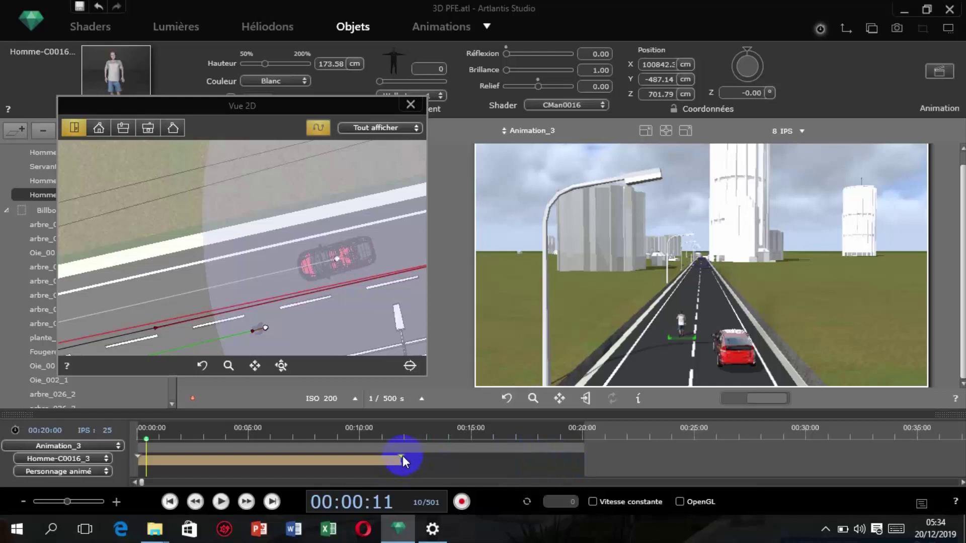
click(567, 460)
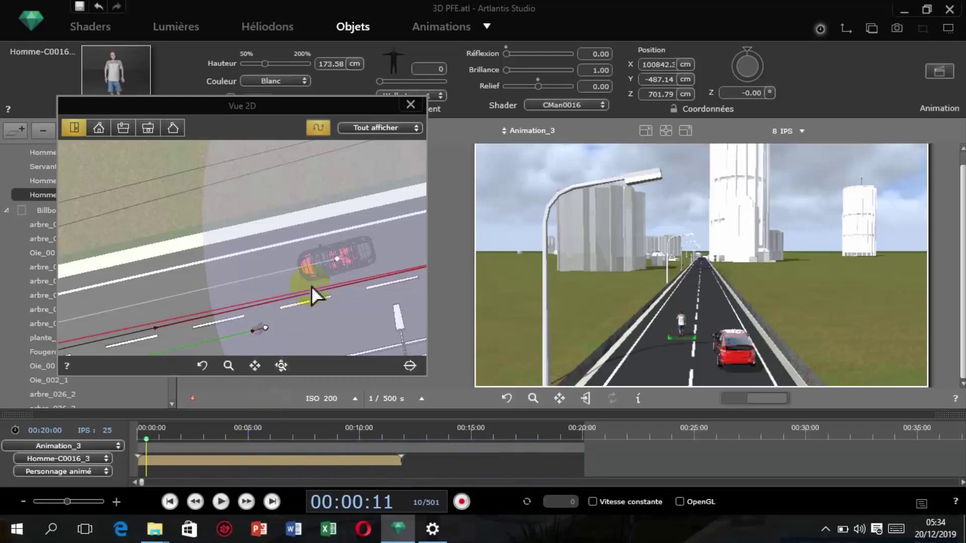
scroll(354, 204, down, 2)
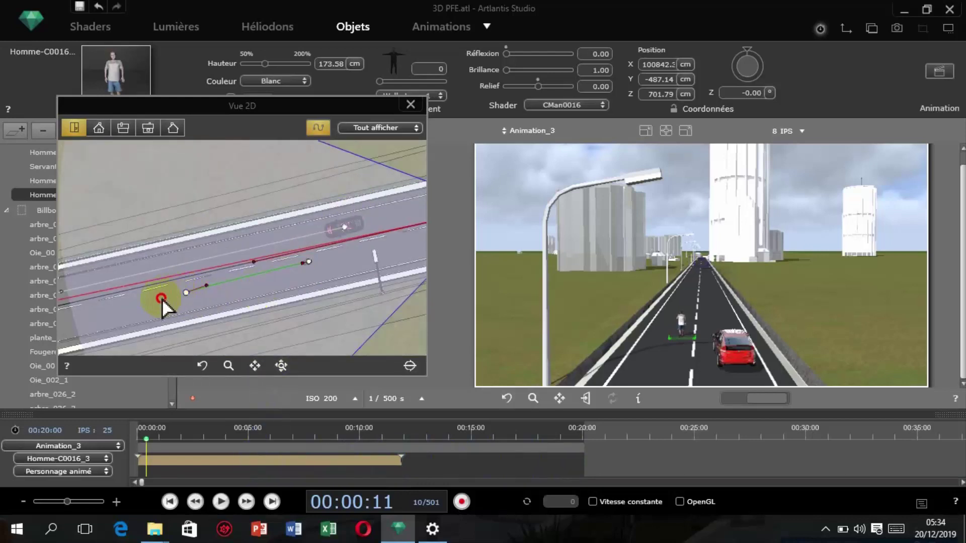
drag(162, 300, 106, 322)
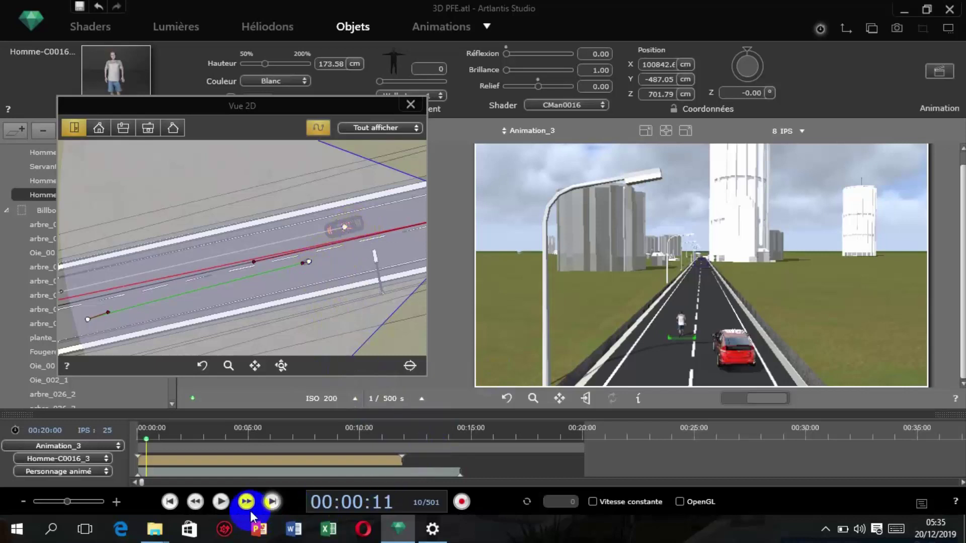
- Play the animation to preview the car and walker, stop it at about 16 seconds and return to the start
click(221, 506)
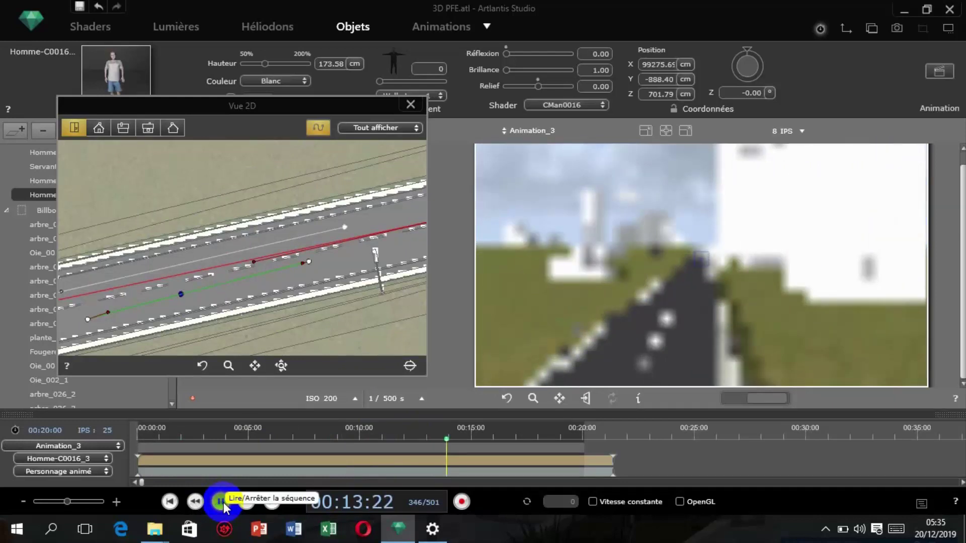
click(224, 502)
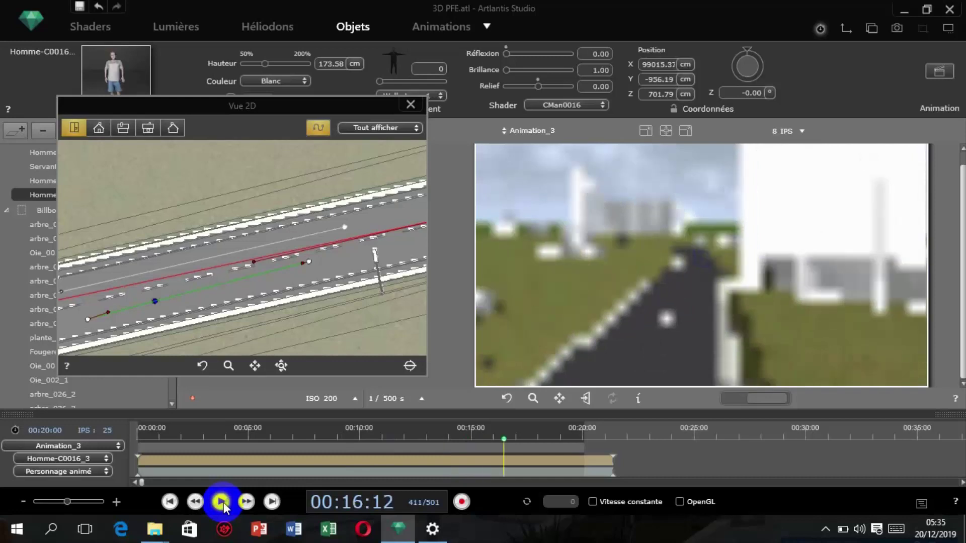
click(170, 501)
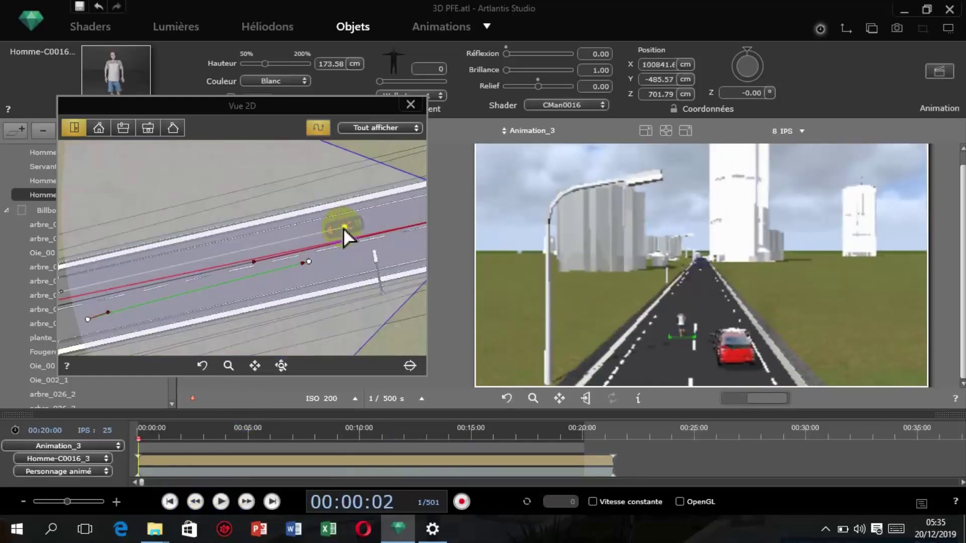
- Examine the camera and object paths along the road in the 2D plan view
scroll(343, 228, down, 2)
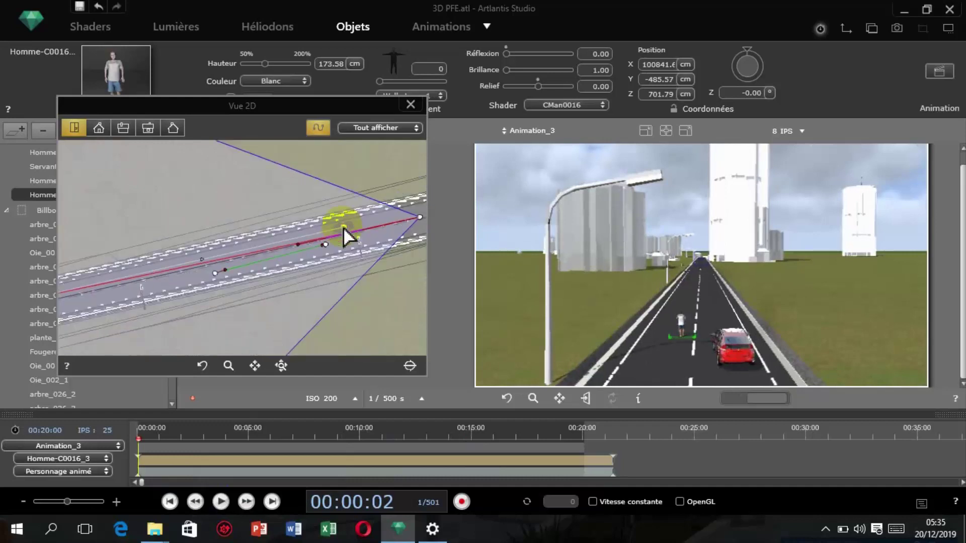
scroll(355, 227, down, 2)
scroll(355, 228, down, 2)
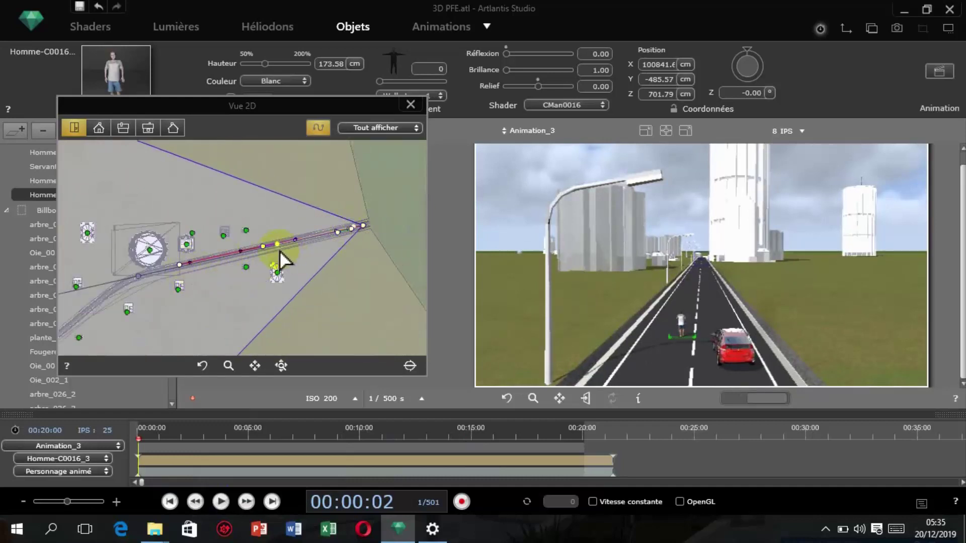
scroll(258, 249, up, 3)
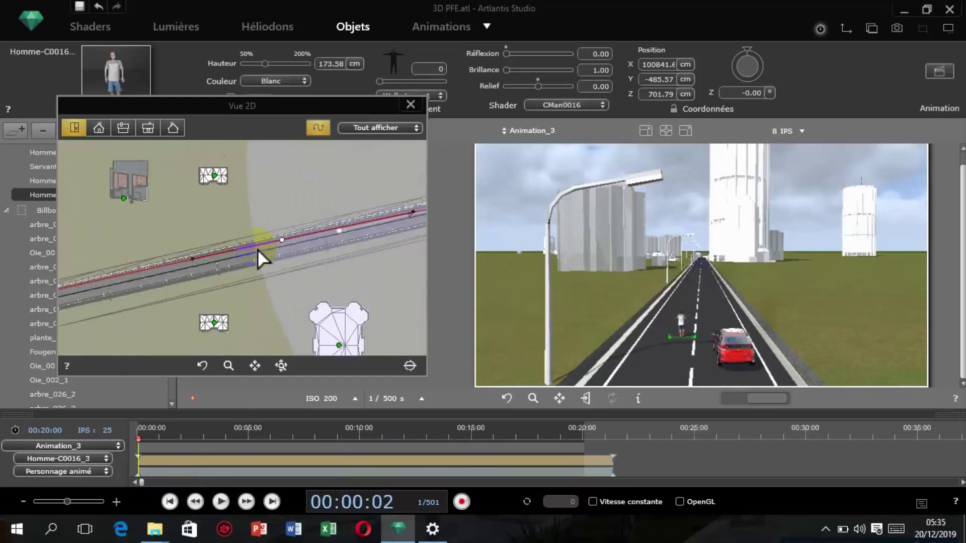
scroll(258, 249, down, 2)
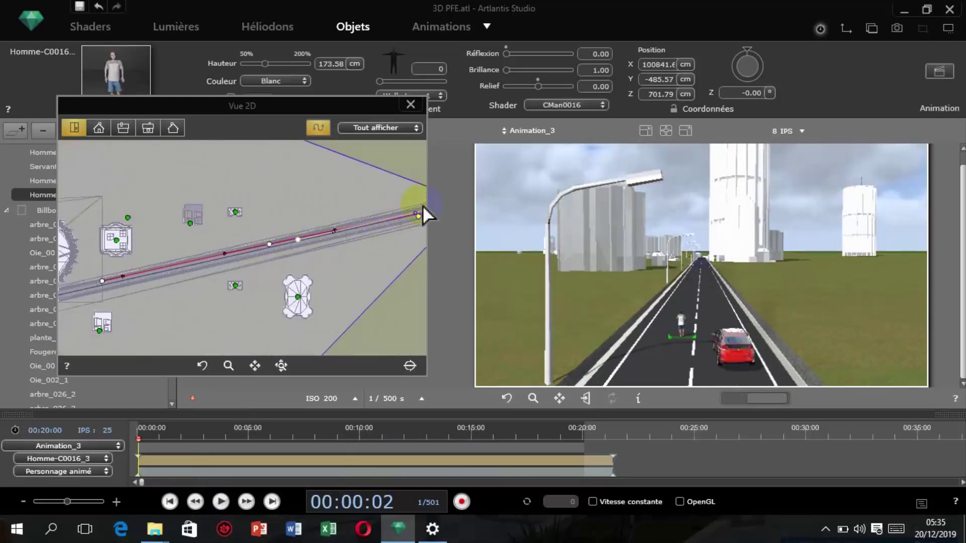
scroll(422, 205, up, 3)
scroll(363, 207, down, 3)
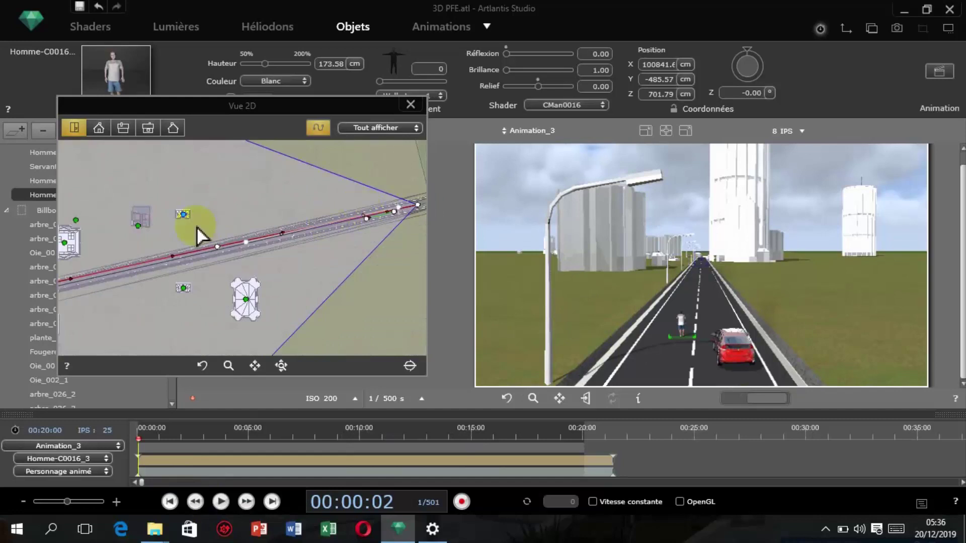
scroll(312, 244, down, 3)
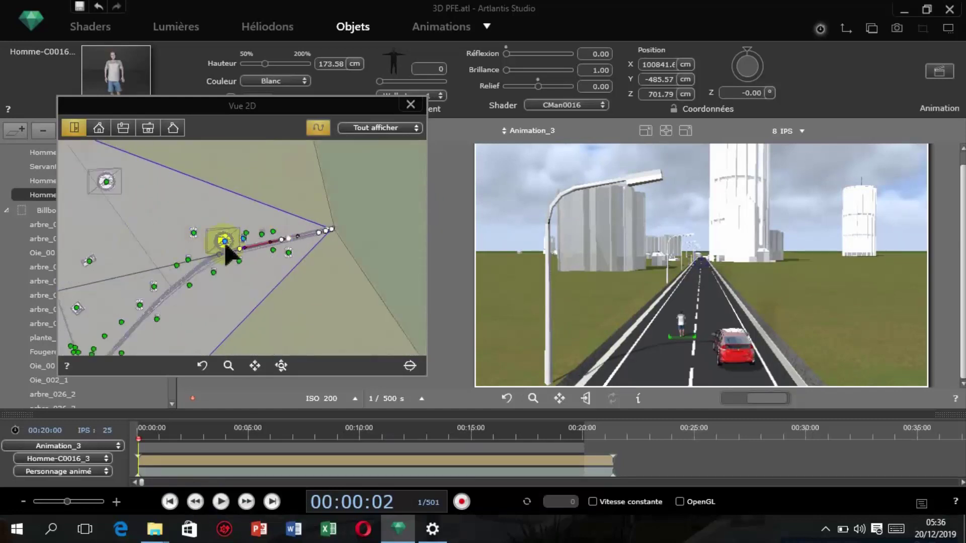
click(225, 244)
scroll(233, 255, up, 3)
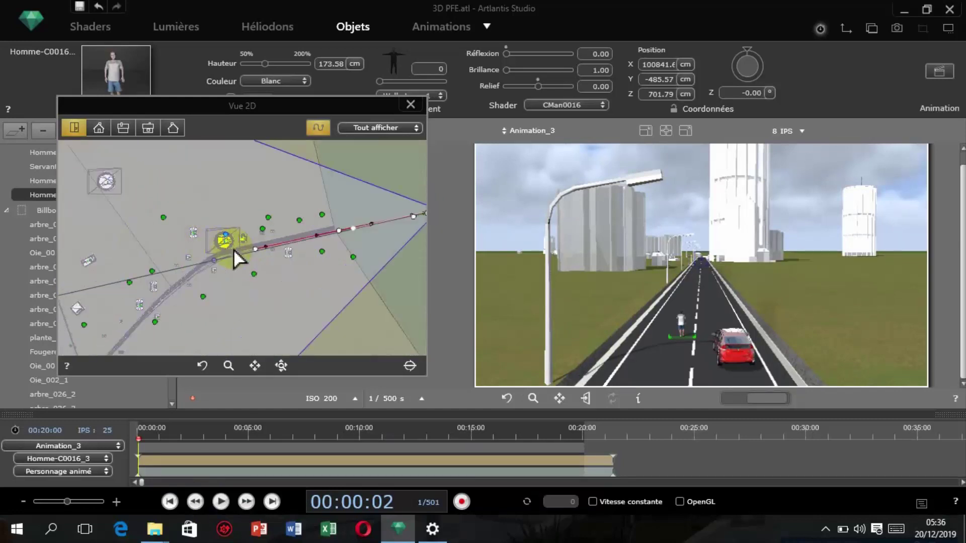
scroll(236, 254, down, 2)
mouse_move(235, 254)
mouse_down()
mouse_move(369, 249)
mouse_move(391, 215)
mouse_move(239, 233)
mouse_up()
scroll(377, 229, up, 3)
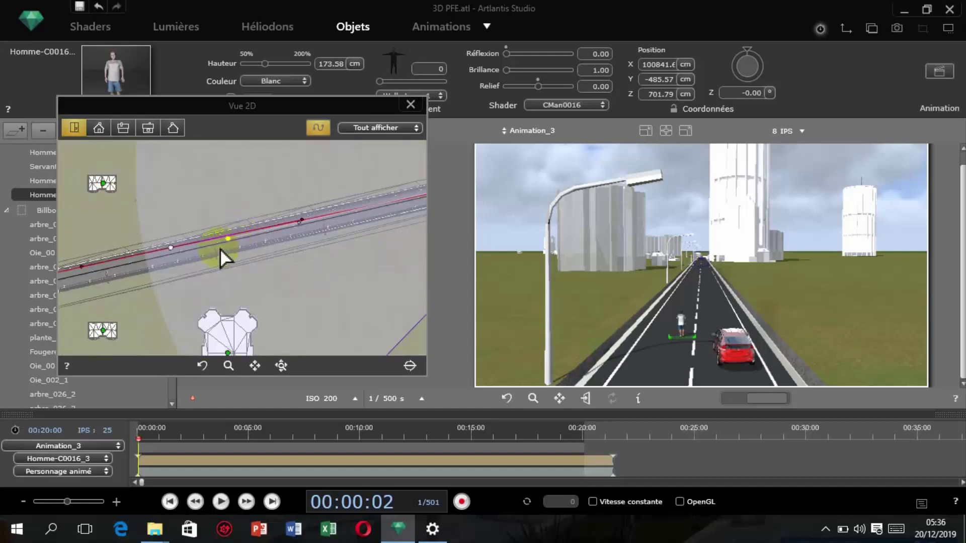
scroll(220, 249, up, 3)
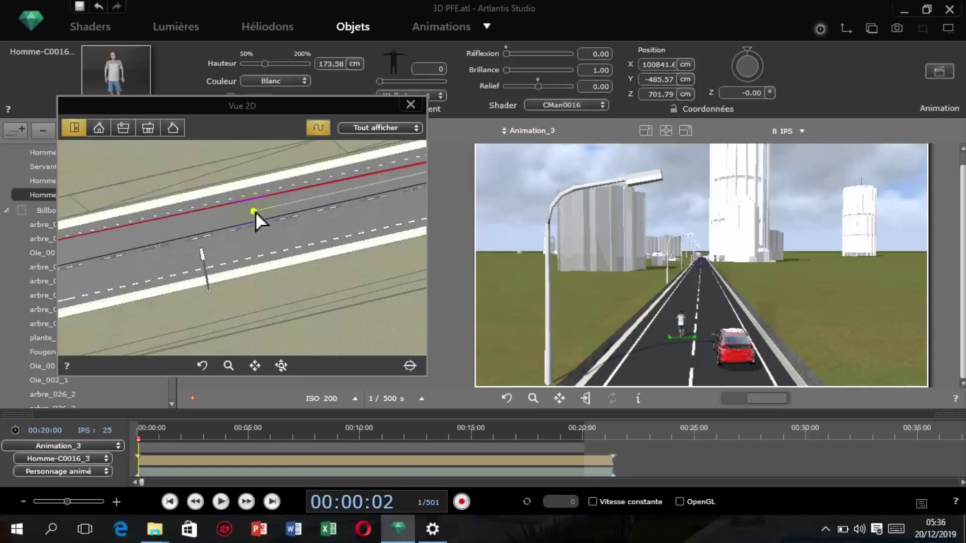
- Select the Honda Insight and extend the end point of its path along the road toward the end of the camera path
click(255, 211)
scroll(269, 216, down, 2)
scroll(270, 217, down, 2)
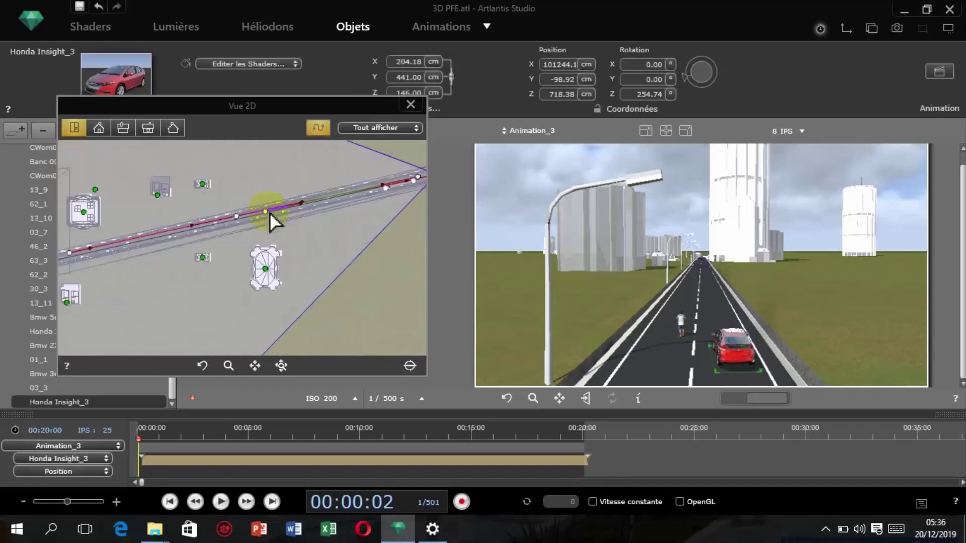
drag(267, 213, 168, 236)
drag(100, 248, 61, 262)
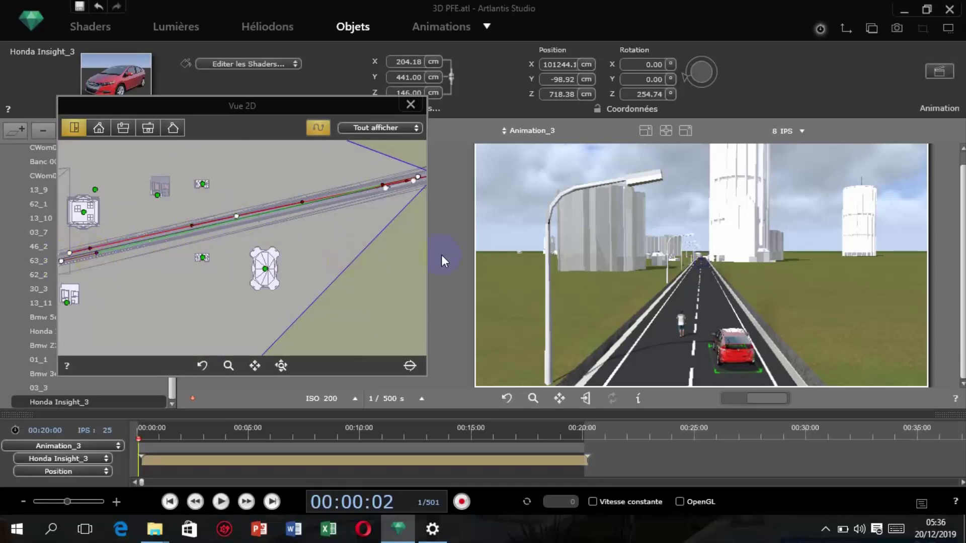
- Move the end point of the Honda Insight's path farther along its own lane, beside the large circular building
scroll(397, 256, down, 3)
scroll(356, 263, up, 3)
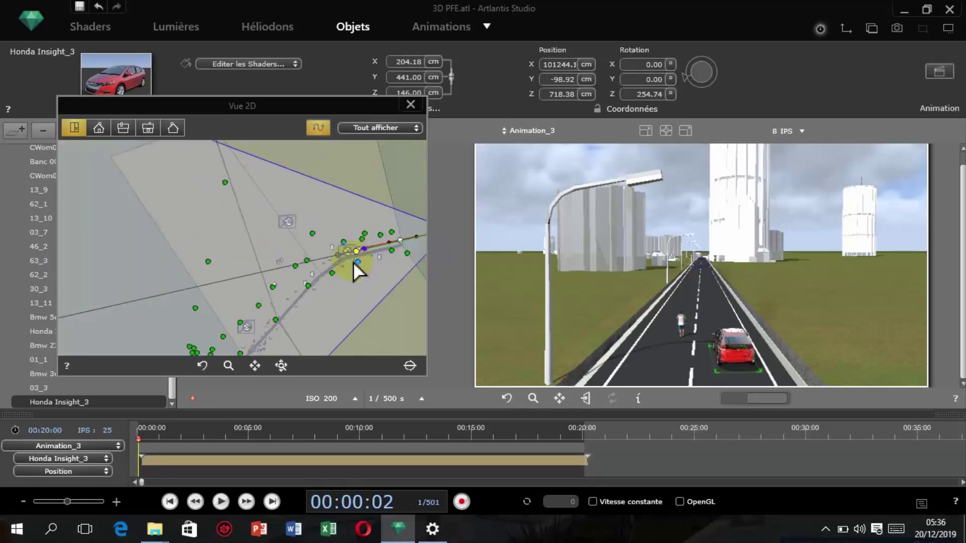
scroll(388, 246, up, 3)
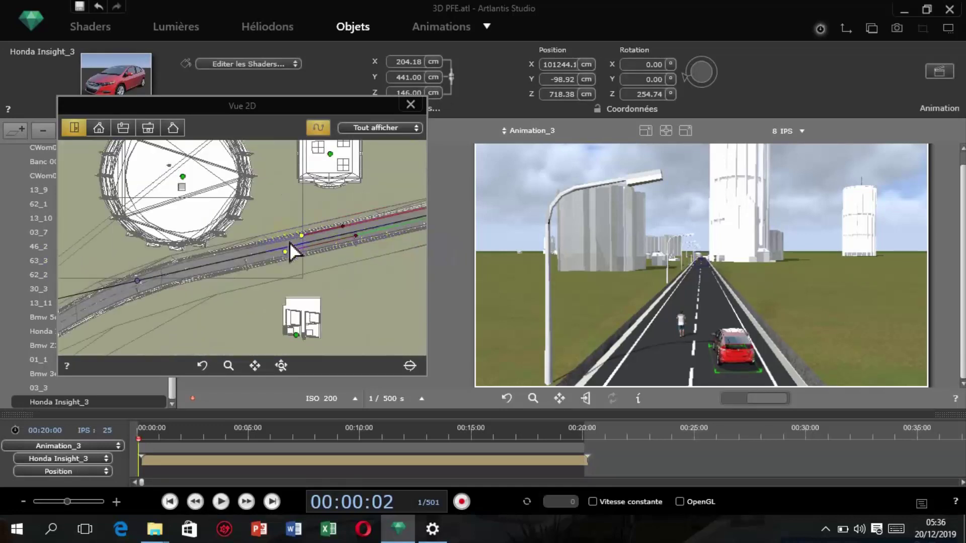
scroll(297, 274, up, 2)
scroll(301, 276, down, 2)
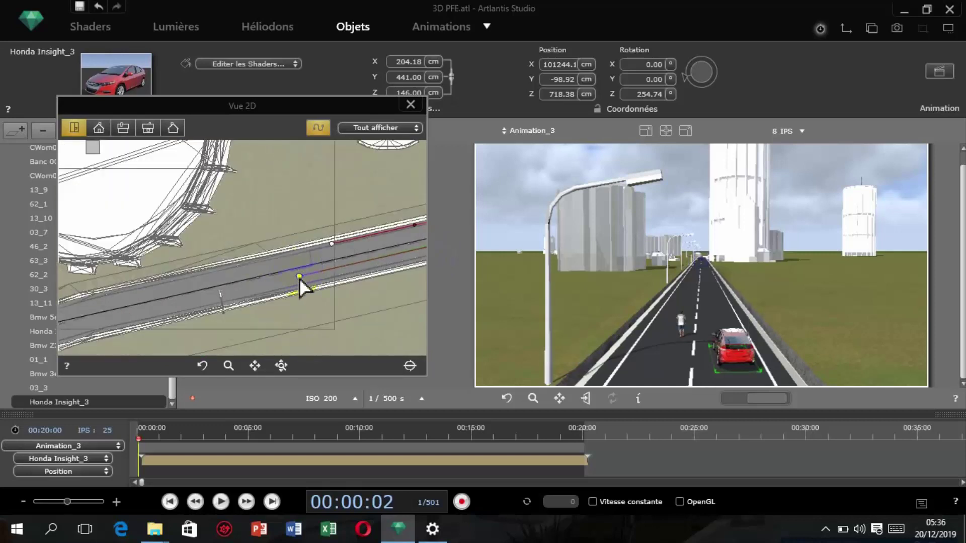
drag(300, 275, 135, 297)
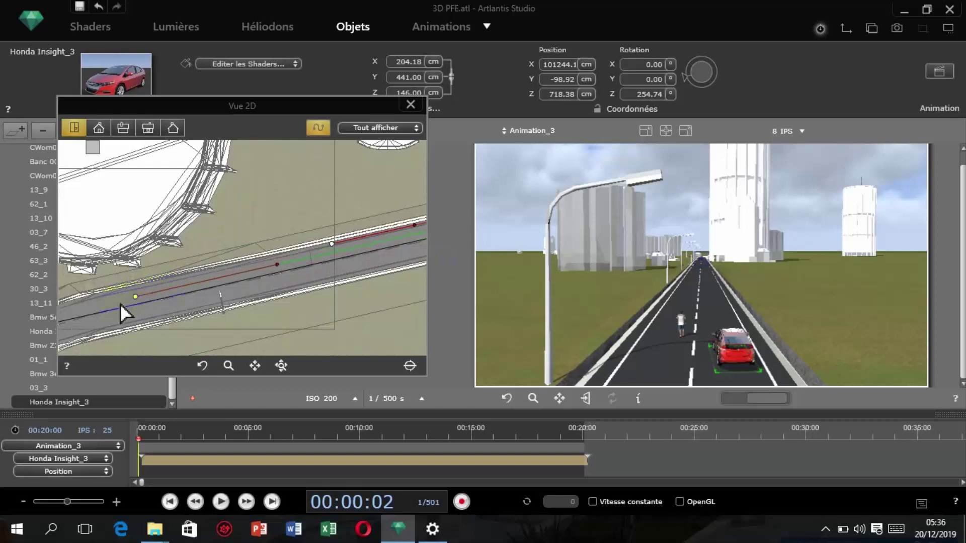
- Select the walking man in the 2D plan and shift his path ahead of the car, extending its end point farther along his lane
scroll(121, 310, down, 3)
scroll(287, 263, up, 3)
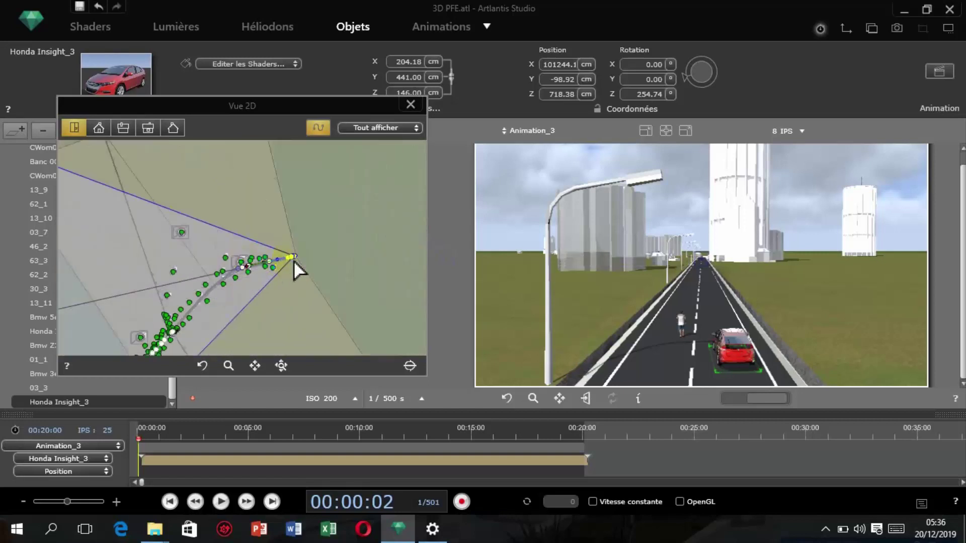
scroll(280, 272, up, 2)
scroll(332, 235, up, 4)
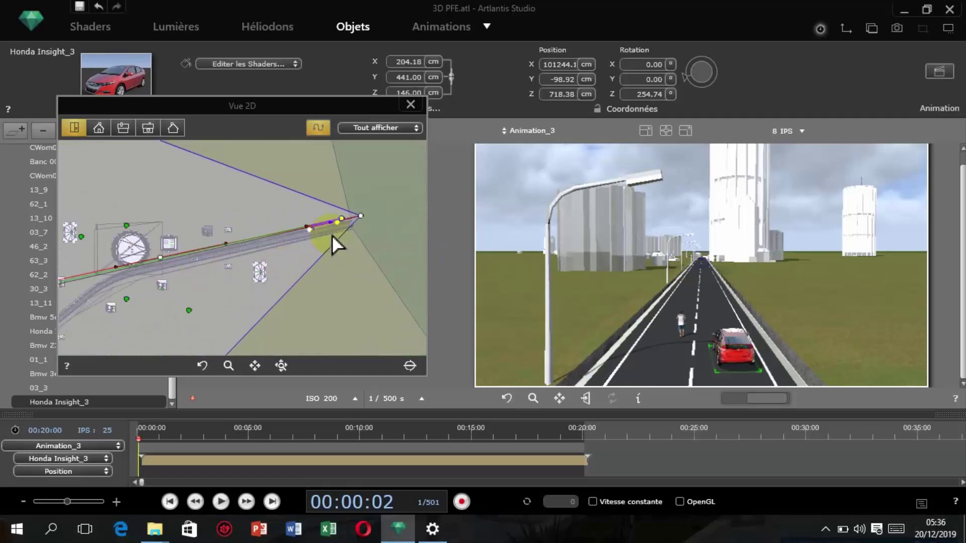
scroll(346, 220, up, 2)
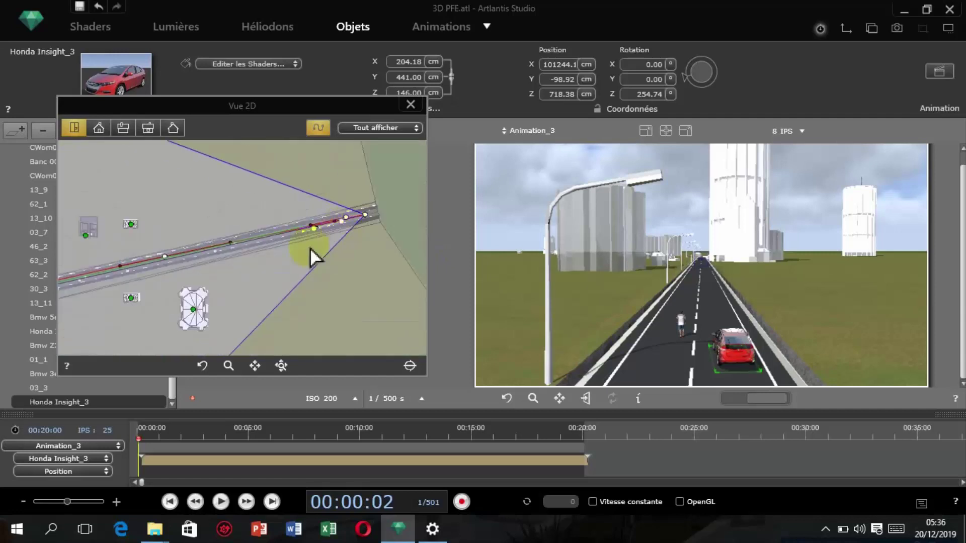
scroll(326, 253, up, 3)
scroll(324, 246, down, 5)
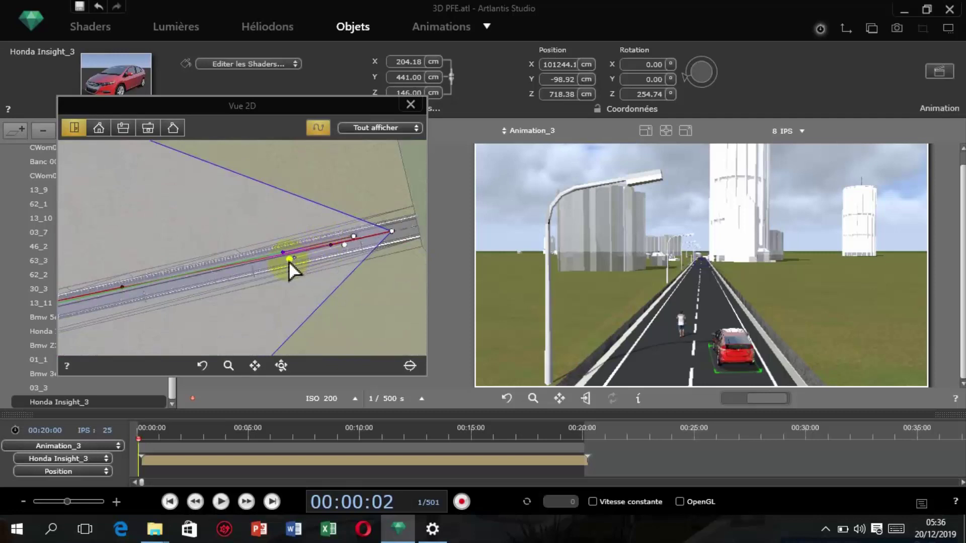
click(263, 265)
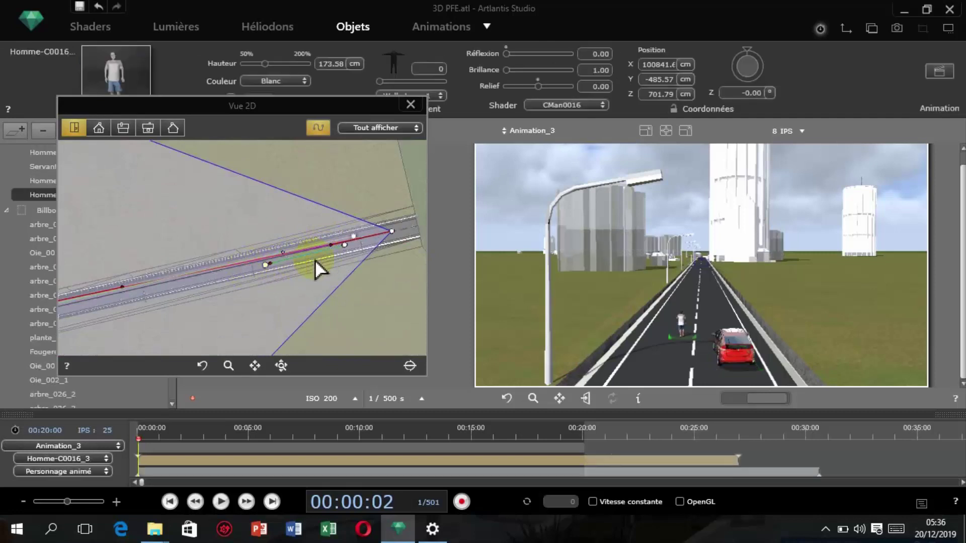
scroll(315, 259, up, 3)
drag(232, 233, 138, 257)
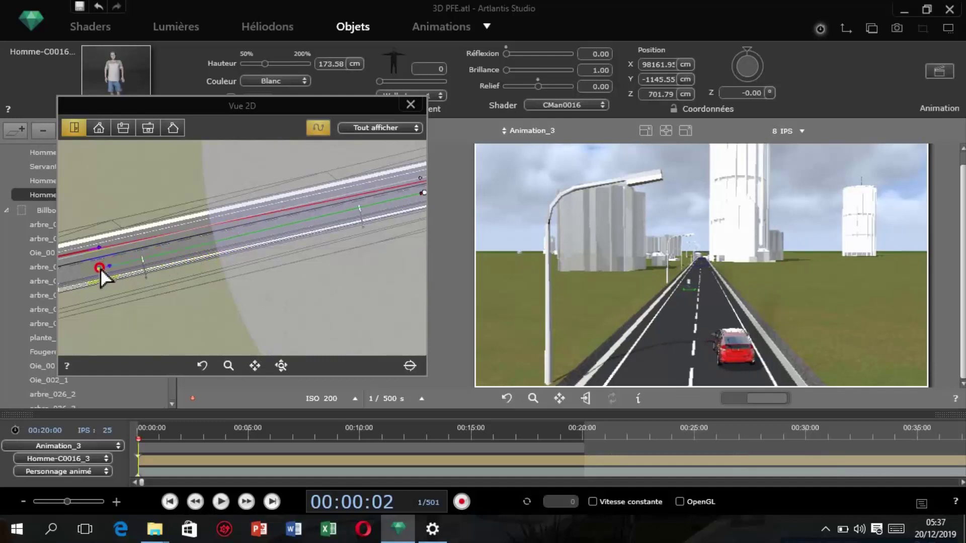
drag(95, 268, 89, 268)
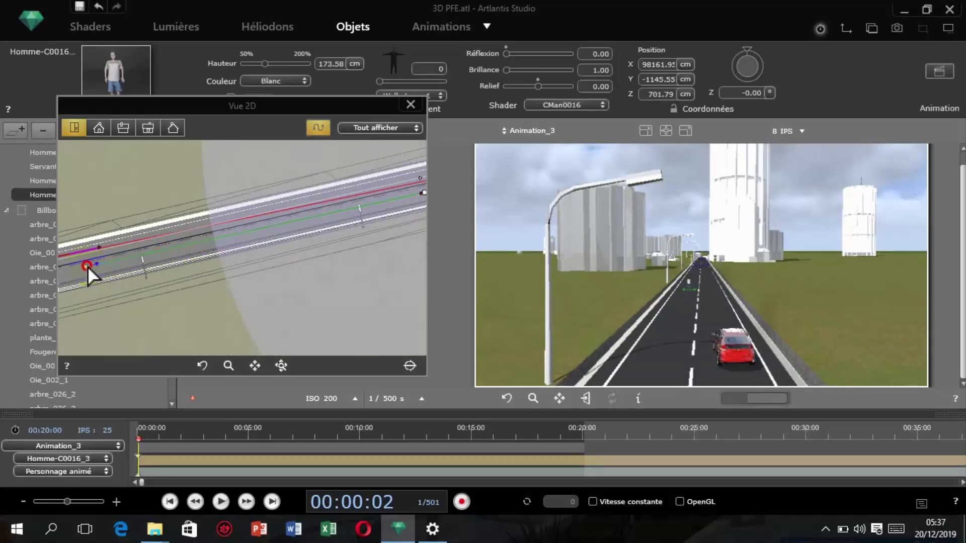
- Play the animation through to its end at 20 seconds to preview the adjusted walker and car paths
scroll(308, 257, down, 2)
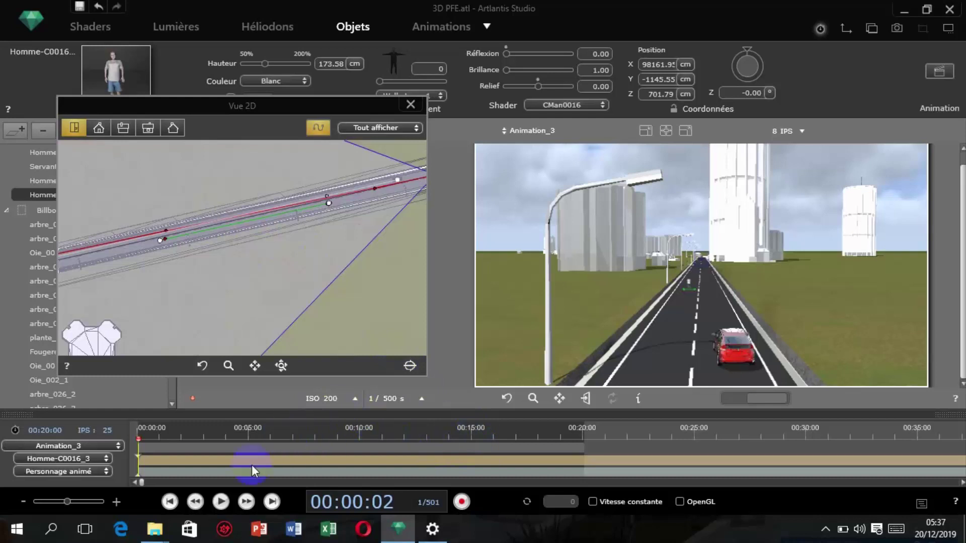
click(219, 502)
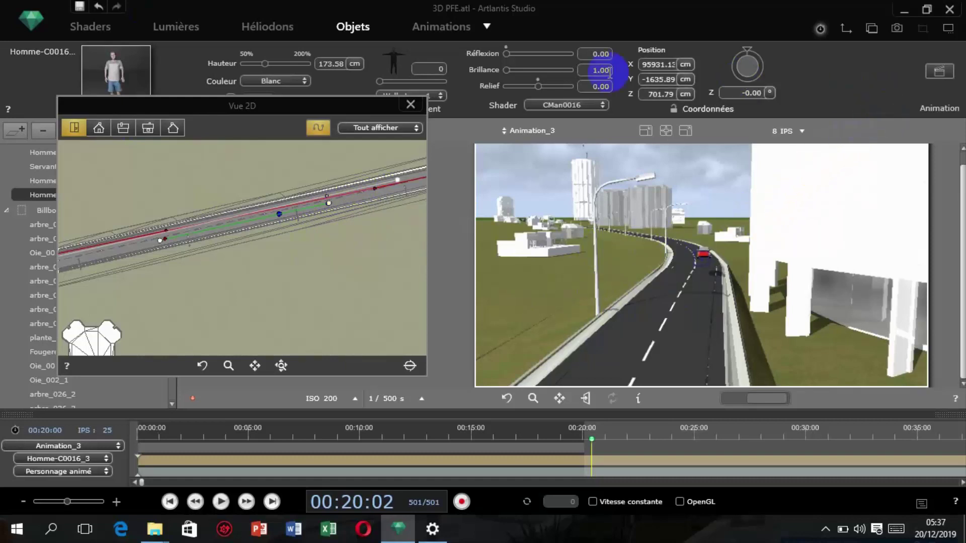
- Open the final render settings for Animation_3 and set the anti-aliasing to Normal
click(449, 29)
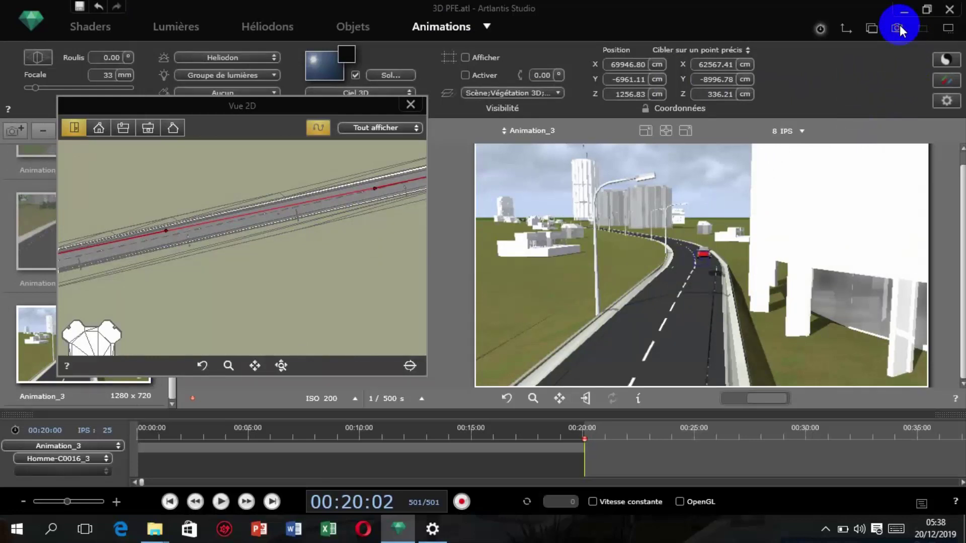
click(899, 27)
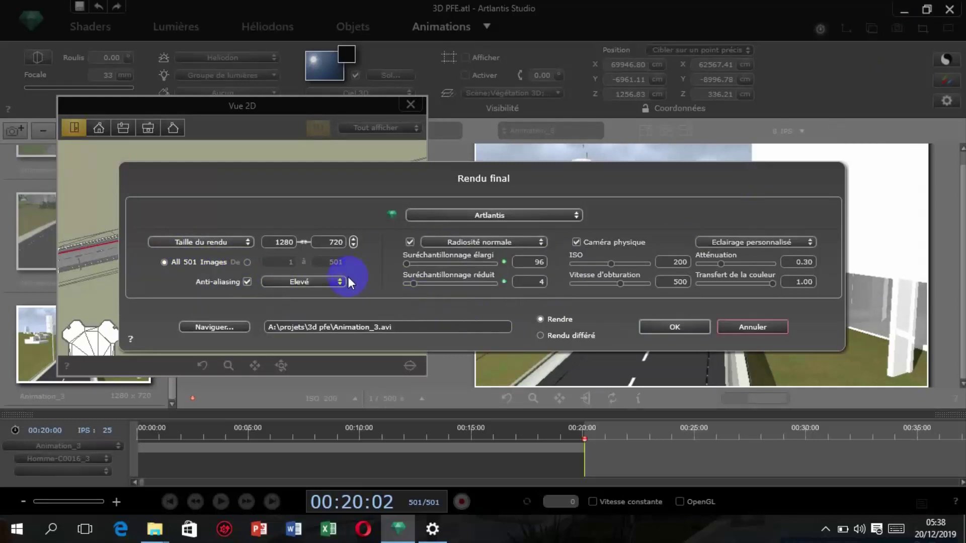
click(316, 283)
click(309, 276)
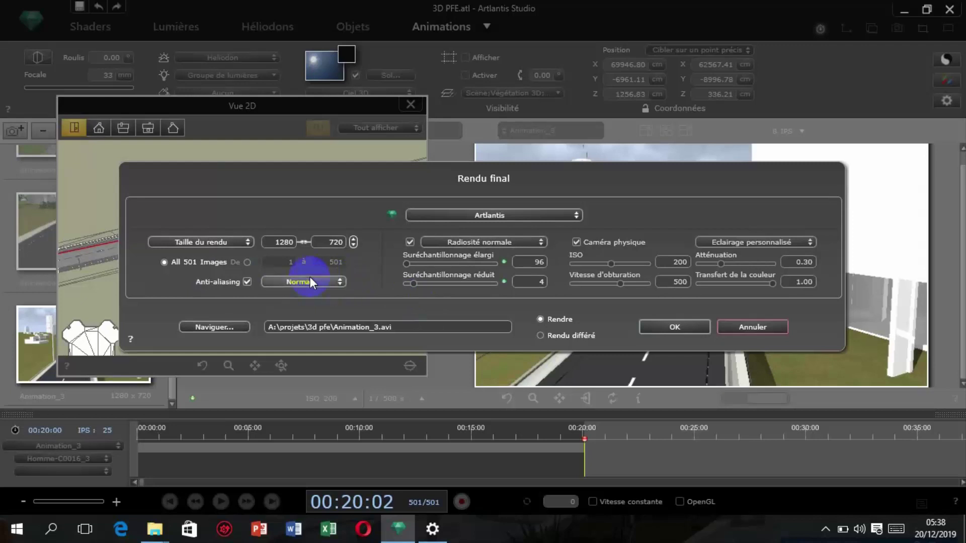
- Set the render's output file to Animation_5 in AVI format, in the 3d pfe folder
click(408, 332)
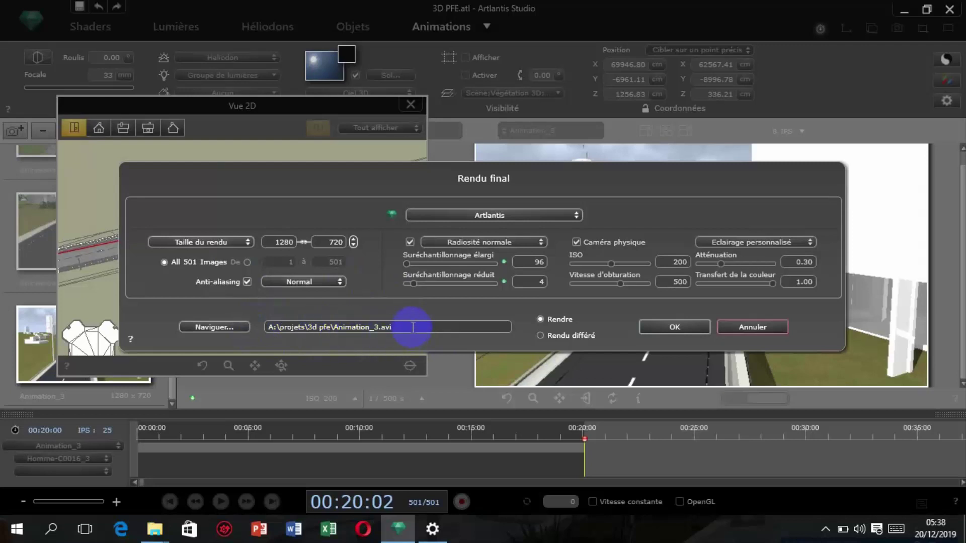
click(234, 329)
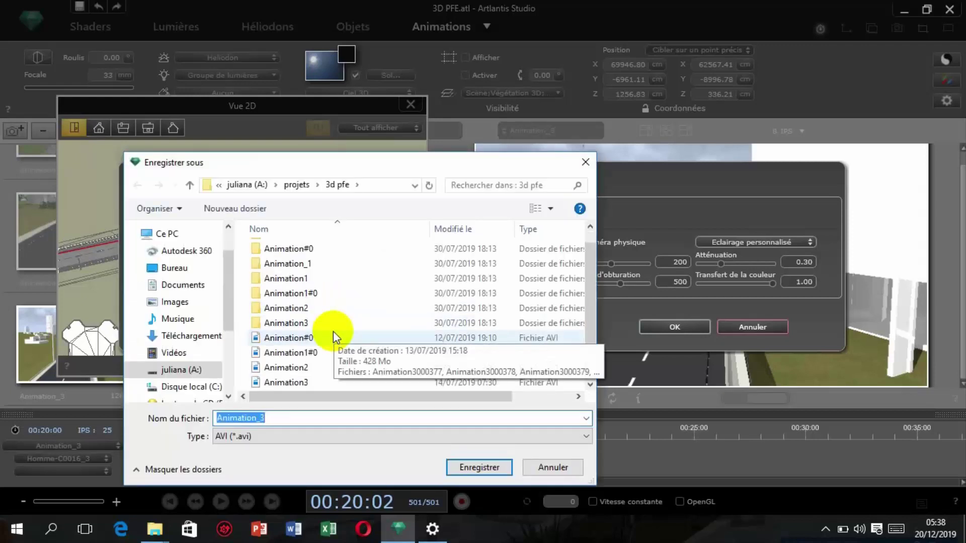
click(268, 425)
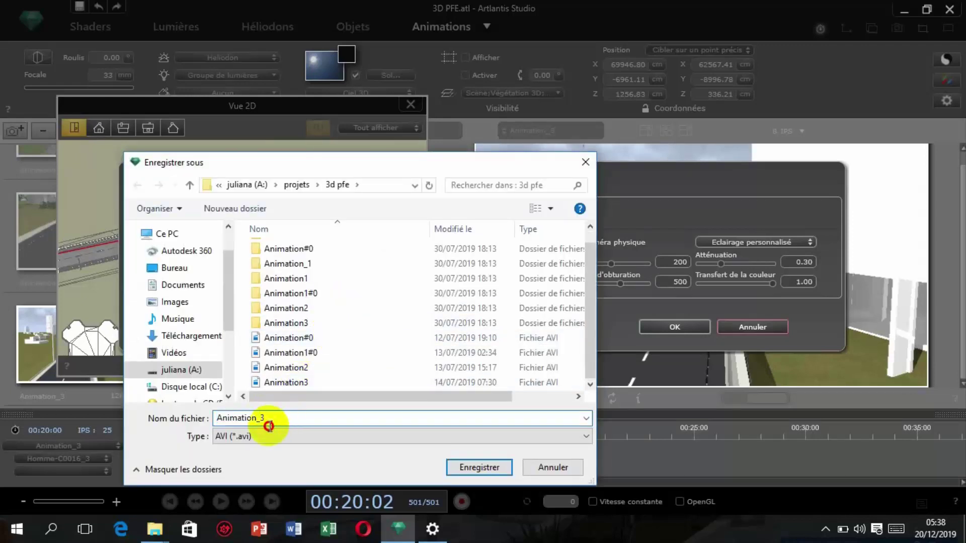
drag(264, 418, 257, 417)
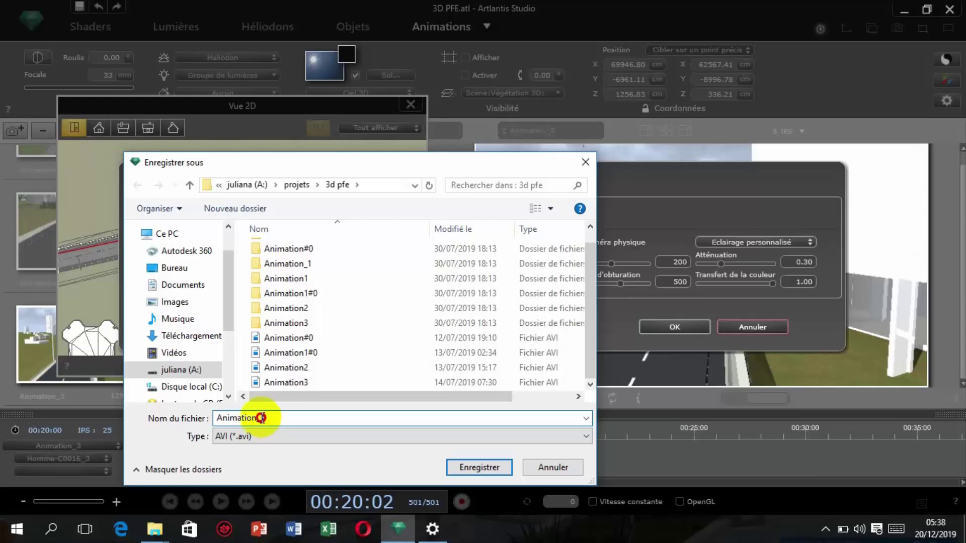
text(5)
click(475, 466)
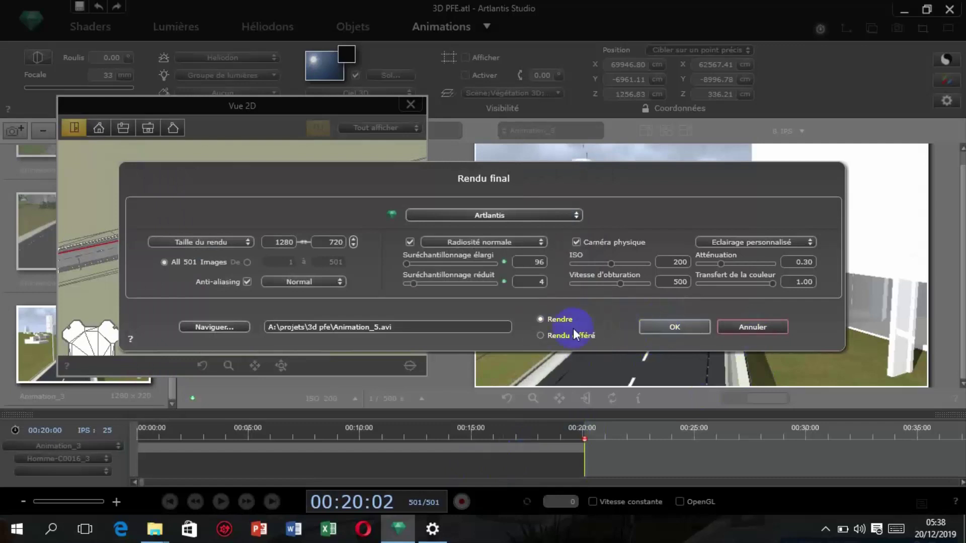
- Choose deferred rendering (Rendu différé) and submit the animation to the batch queue
click(540, 336)
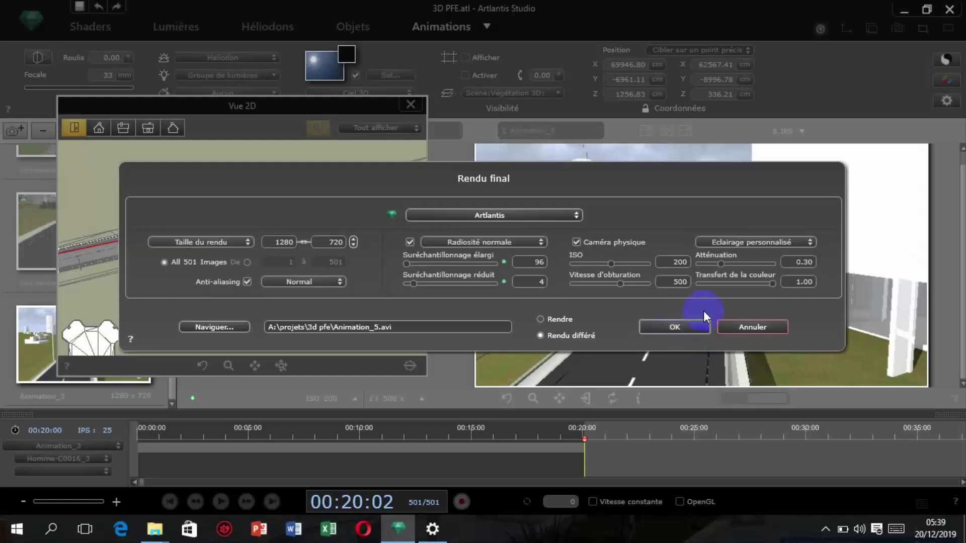
click(685, 330)
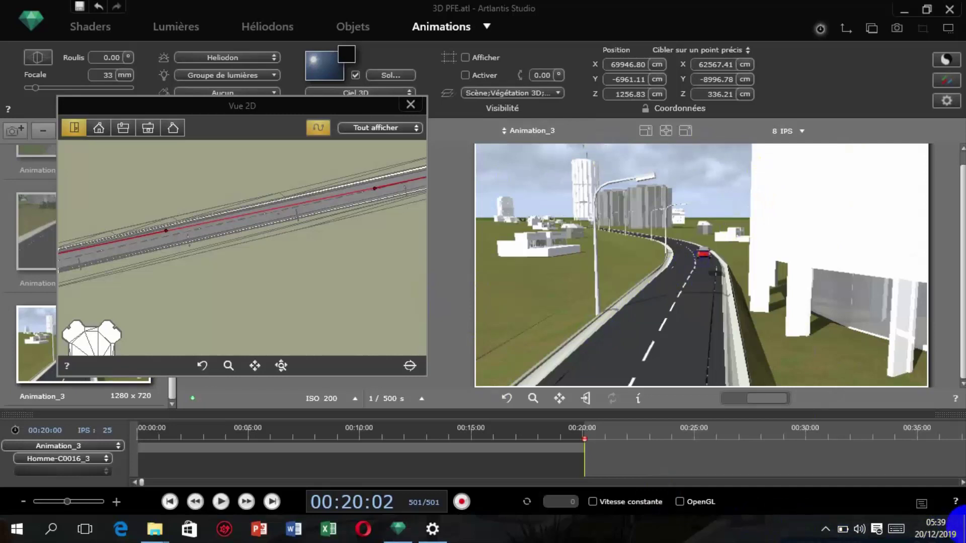
- Minimize the modelling program and launch Artlantis Batch from the desktop
click(904, 10)
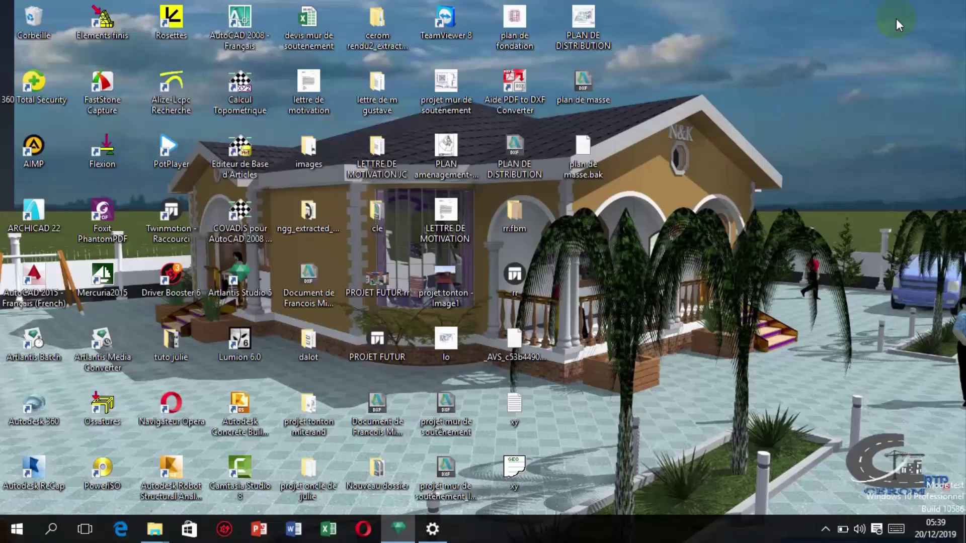
click(331, 327)
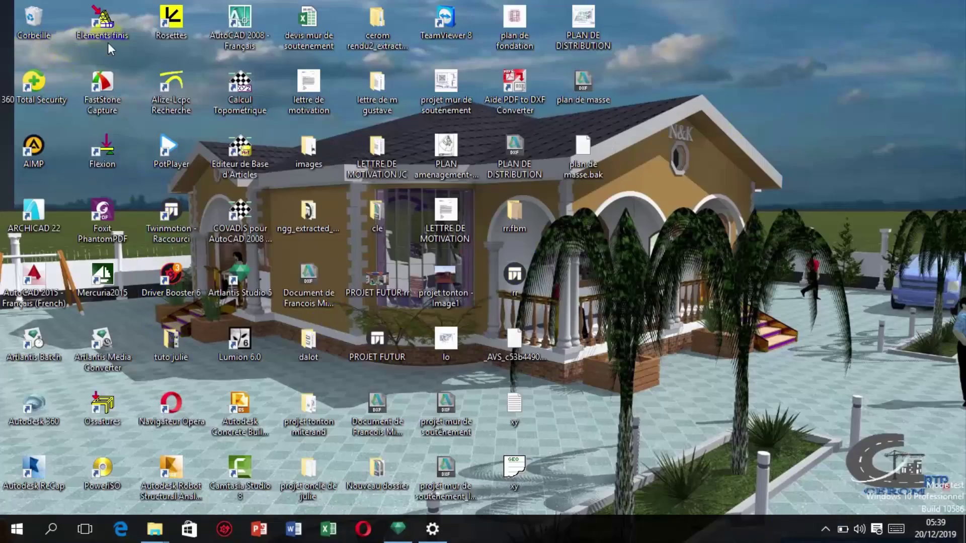
click(48, 351)
right_click(49, 354)
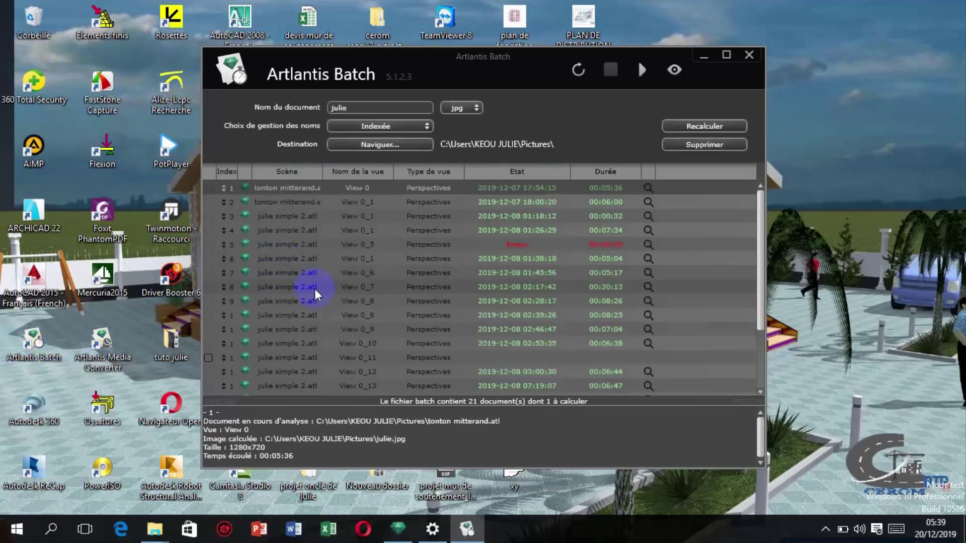
- Find the pending Animation_3 job of 3D PFE.atl in the batch list and start the batch calculation
scroll(314, 291, down, 2)
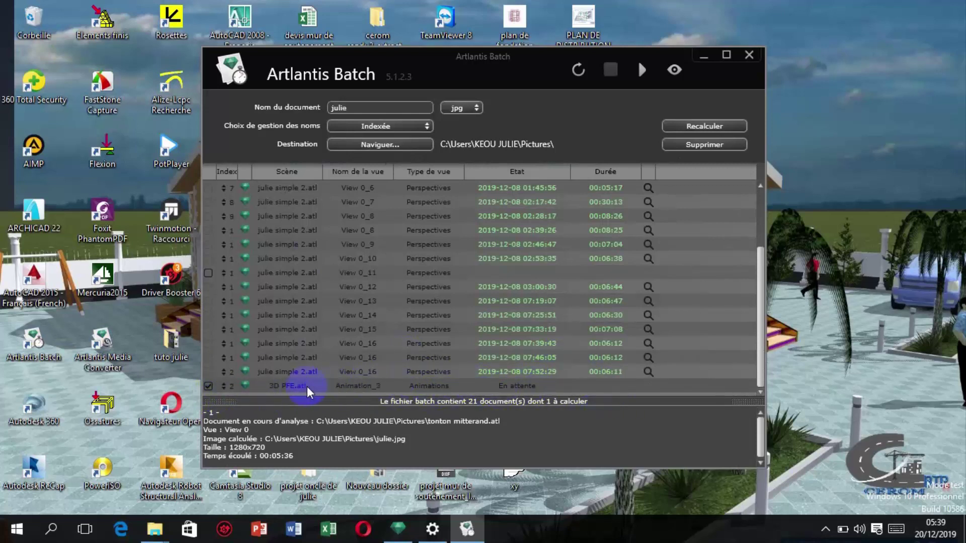
scroll(445, 361, up, 2)
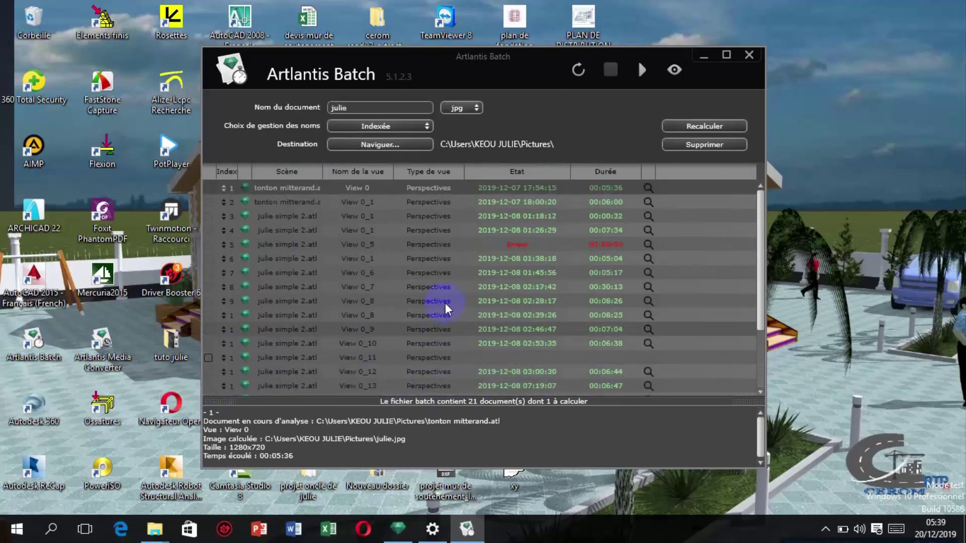
scroll(442, 216, down, 2)
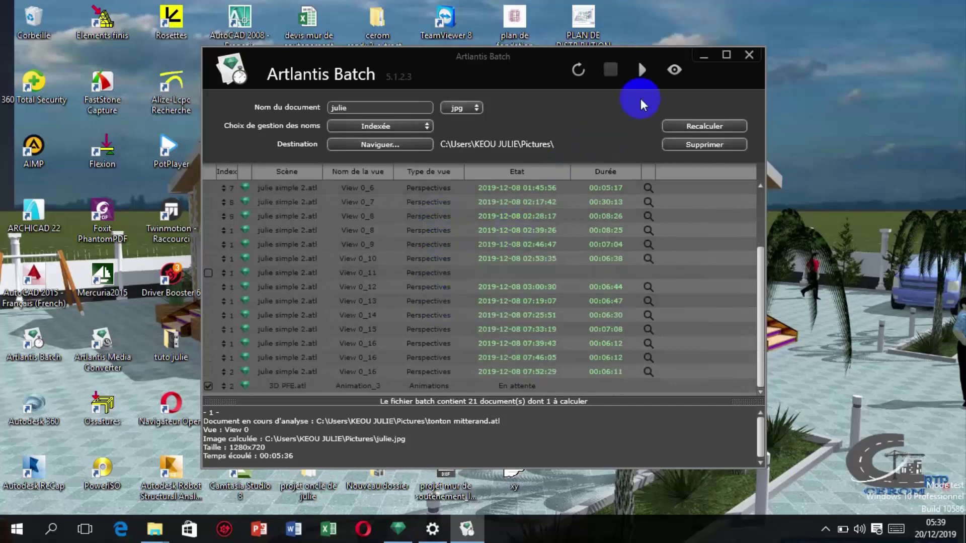
click(642, 69)
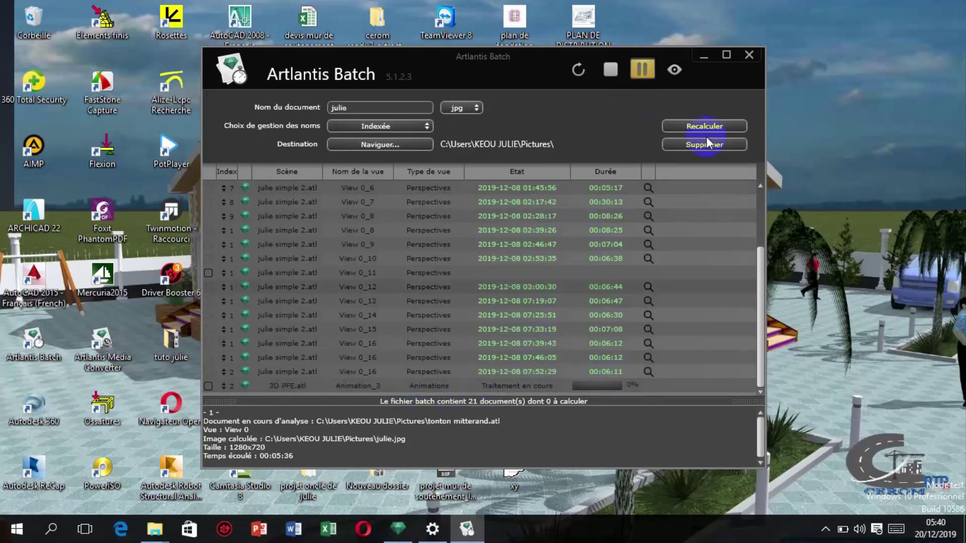
- Display the live render window of the animation being calculated to check its progress
click(674, 70)
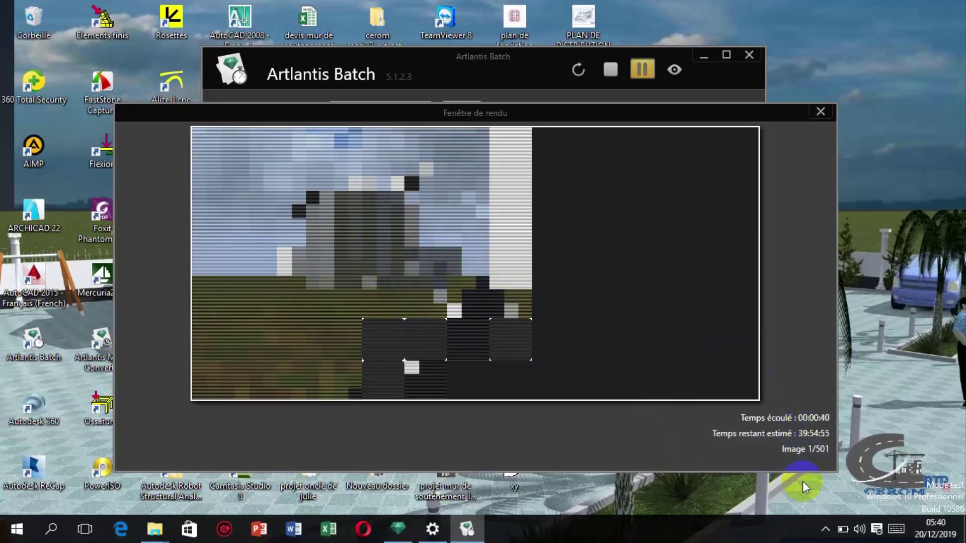
click(825, 529)
click(840, 503)
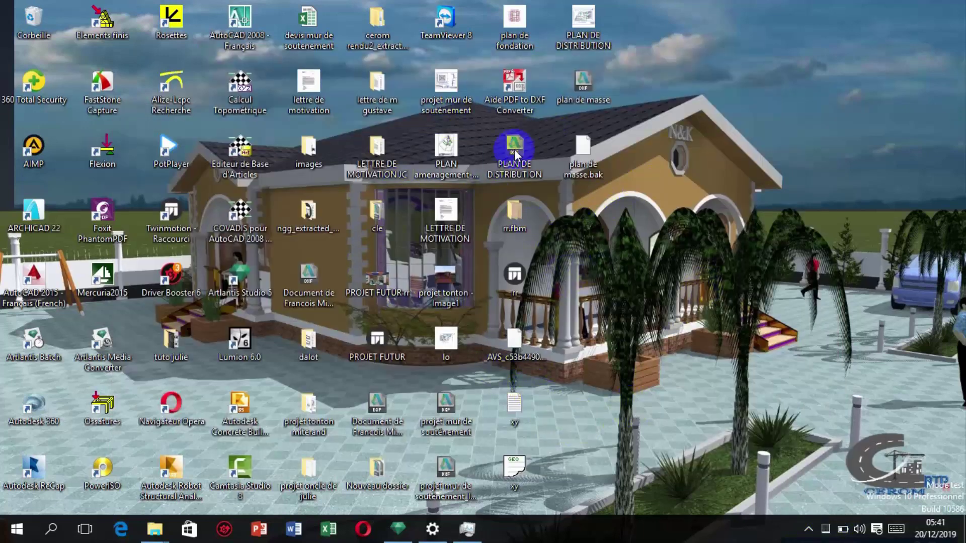
- Switch to the projets folder in File Explorer and open its 3d pfe subfolder
click(159, 537)
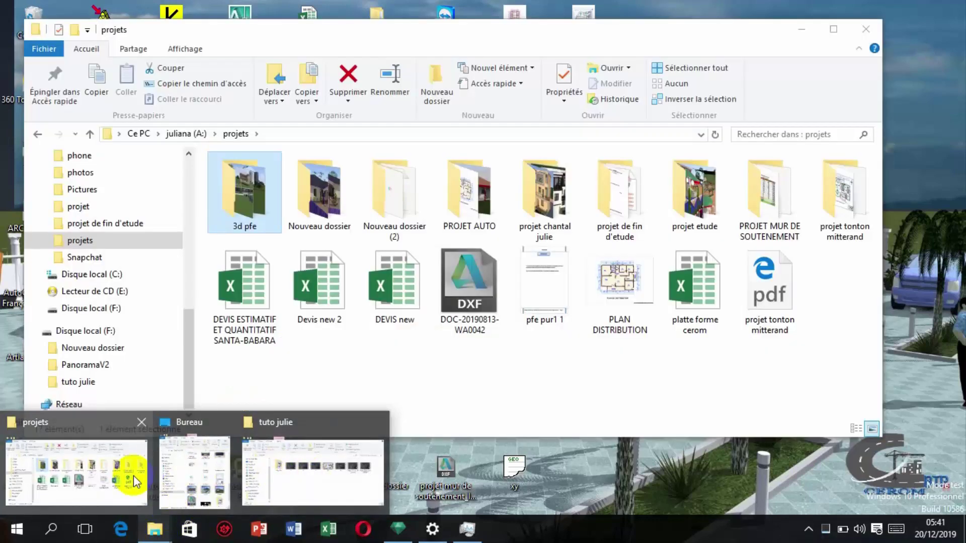
click(134, 476)
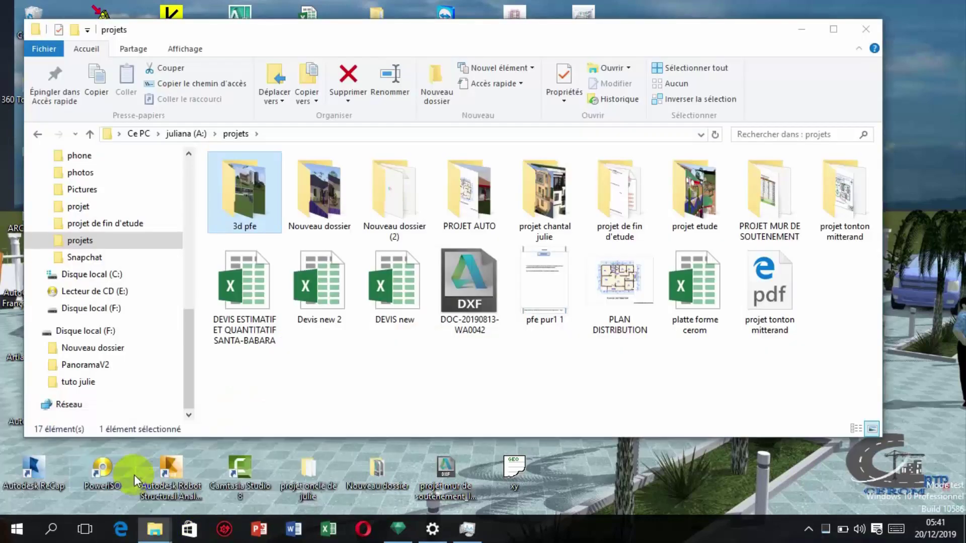
double_click(264, 195)
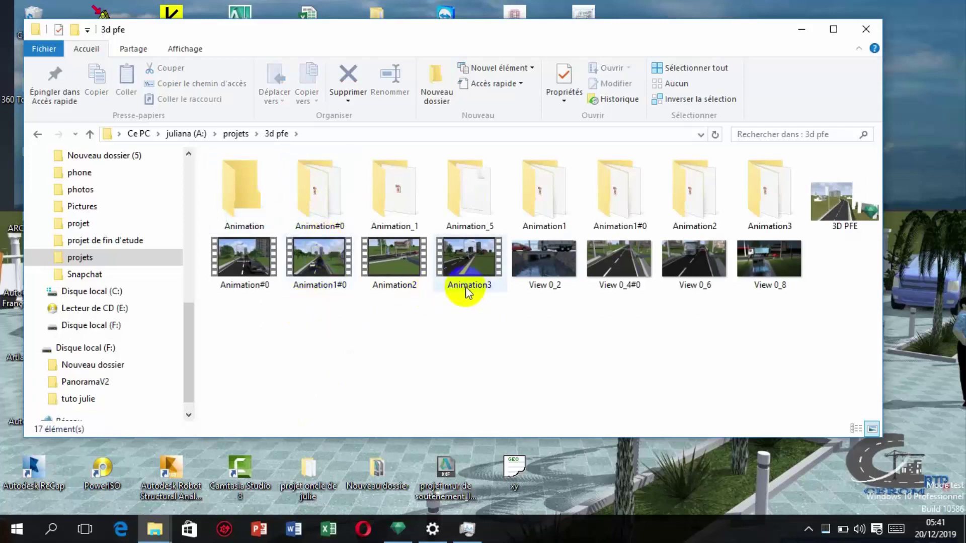
- Watch the finished videos Animation3 and Animation#0, minimizing the player after each one
double_click(468, 267)
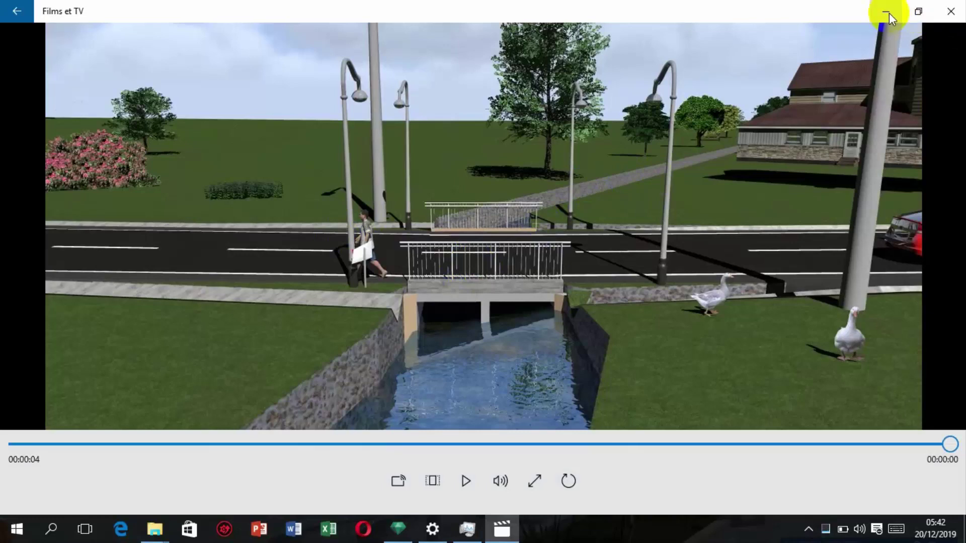
click(887, 12)
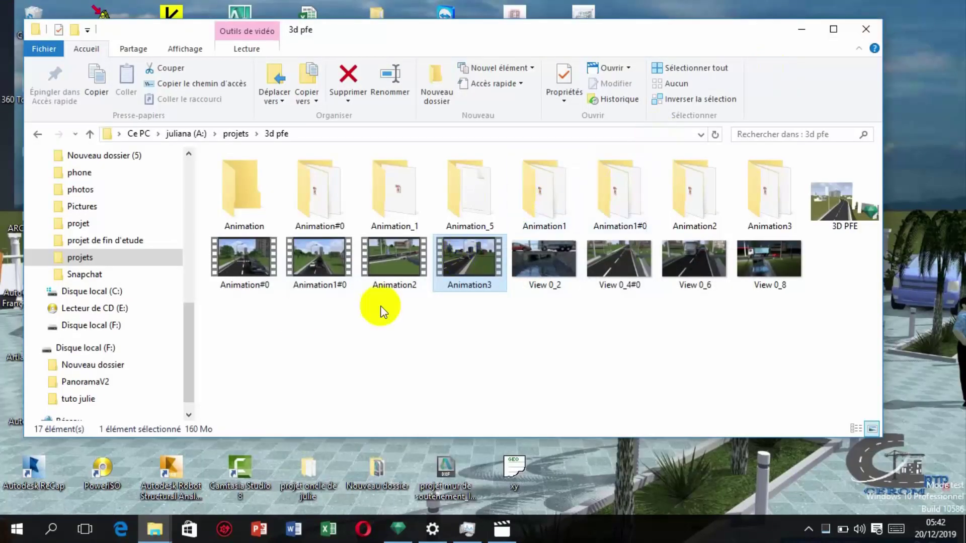
double_click(255, 264)
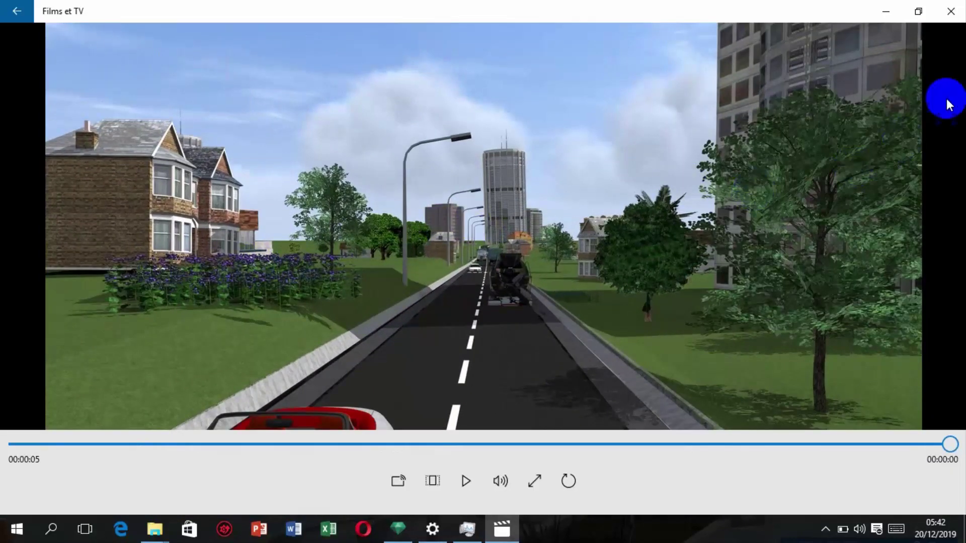
click(883, 17)
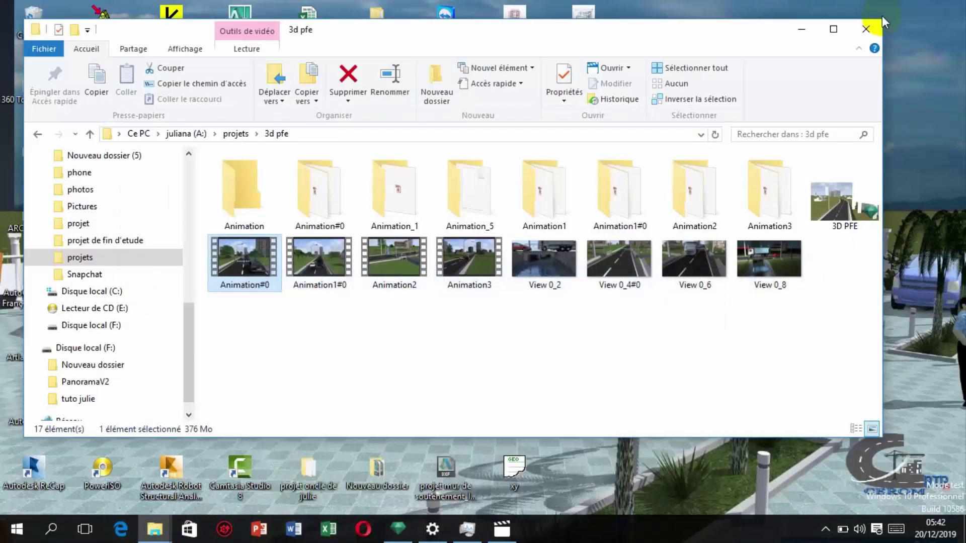